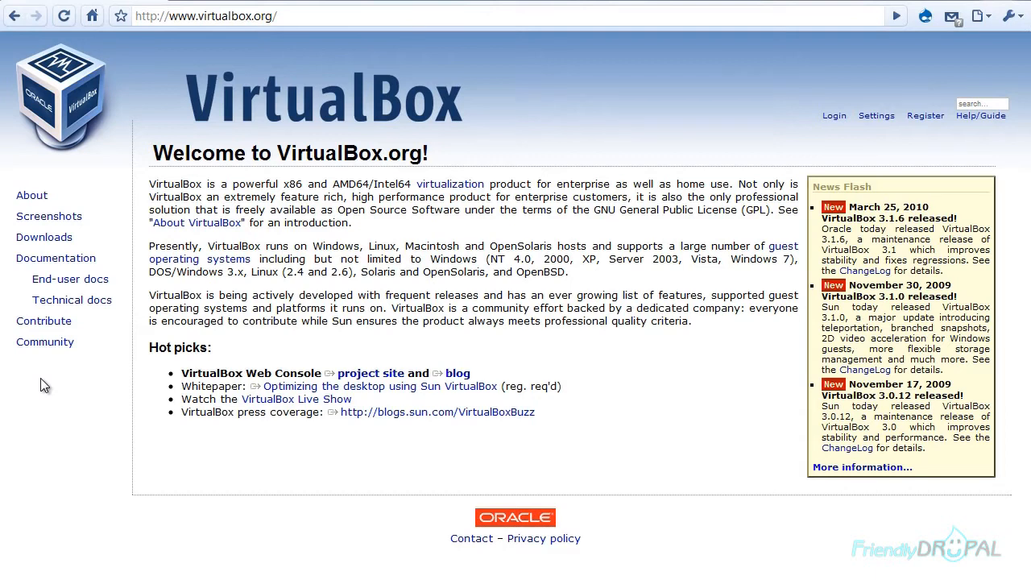
# Step: Download VirtualBox 3.1.6 for Windows hosts (x86/amd64) and install it, completing the setup wizard
pyautogui.click(58, 243)
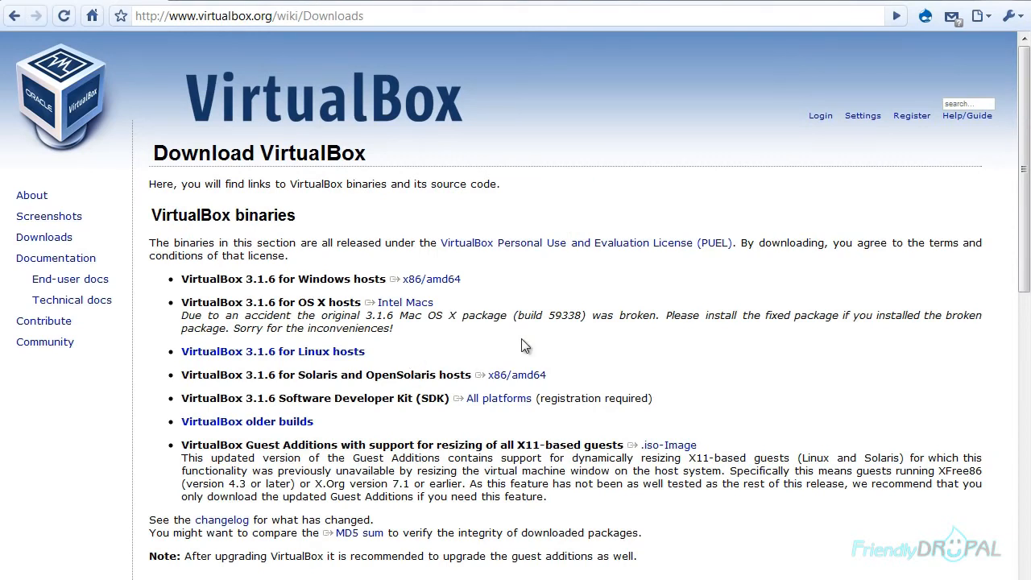
pyautogui.click(445, 282)
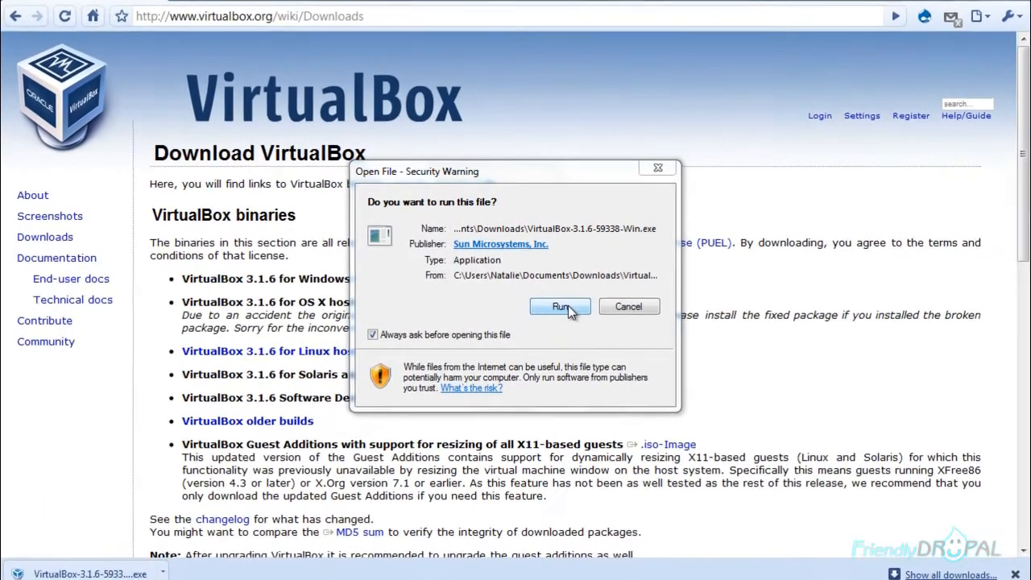
pyautogui.click(555, 293)
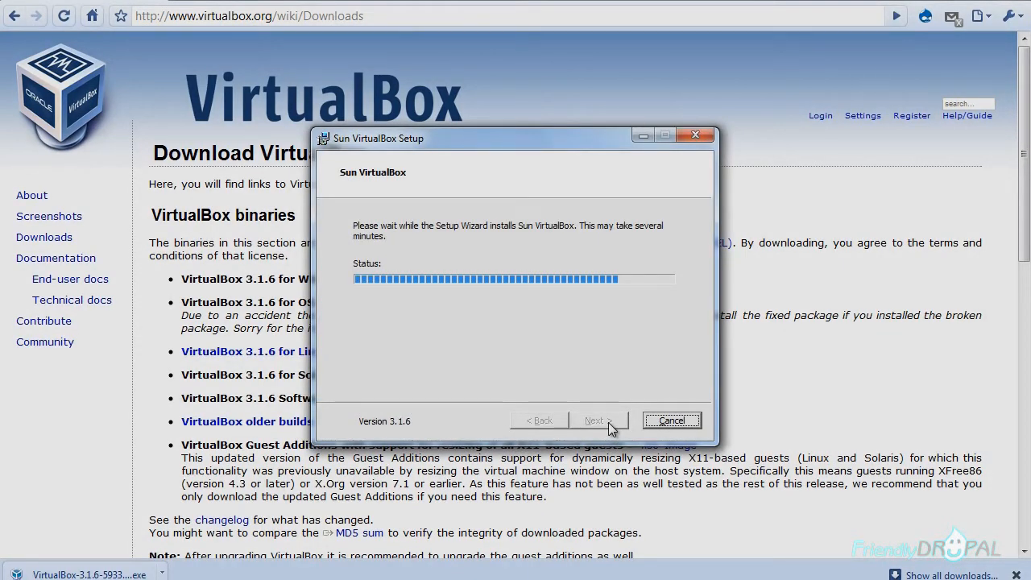
pyautogui.click(603, 352)
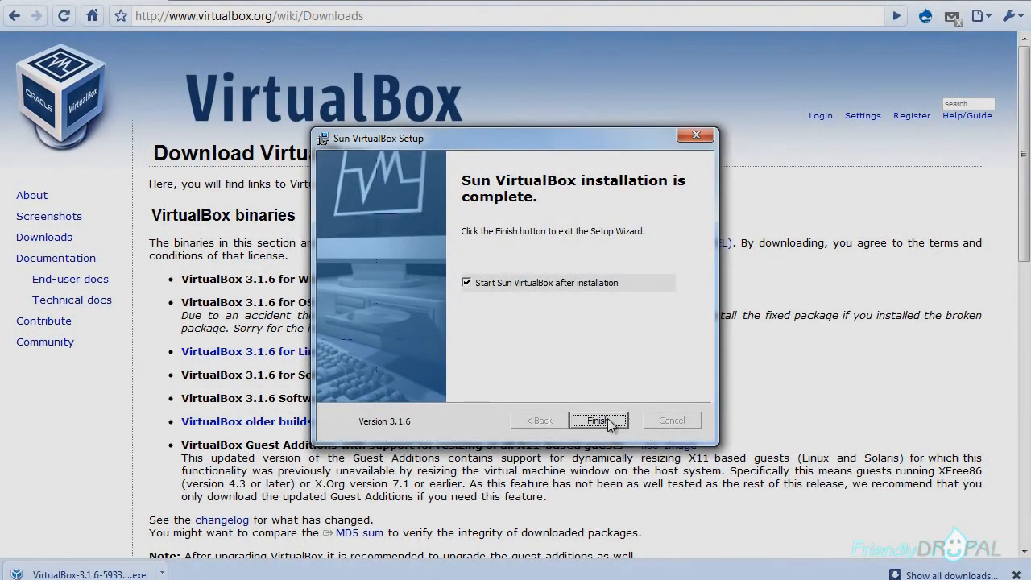
pyautogui.click(597, 420)
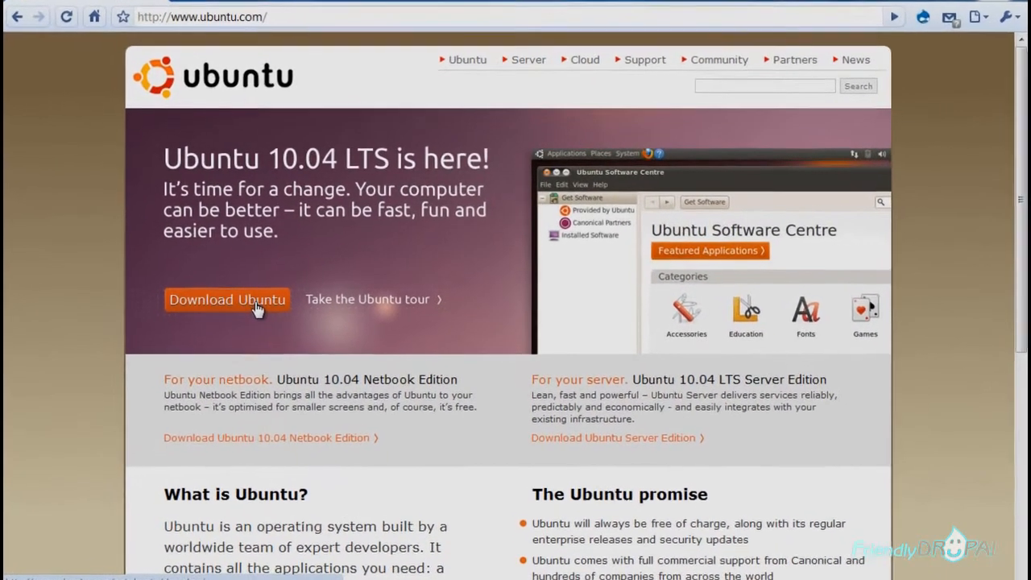
# Step: Download the Ubuntu Desktop 10.04 LTS (32-bit) CD image with United States as the download location
pyautogui.click(282, 295)
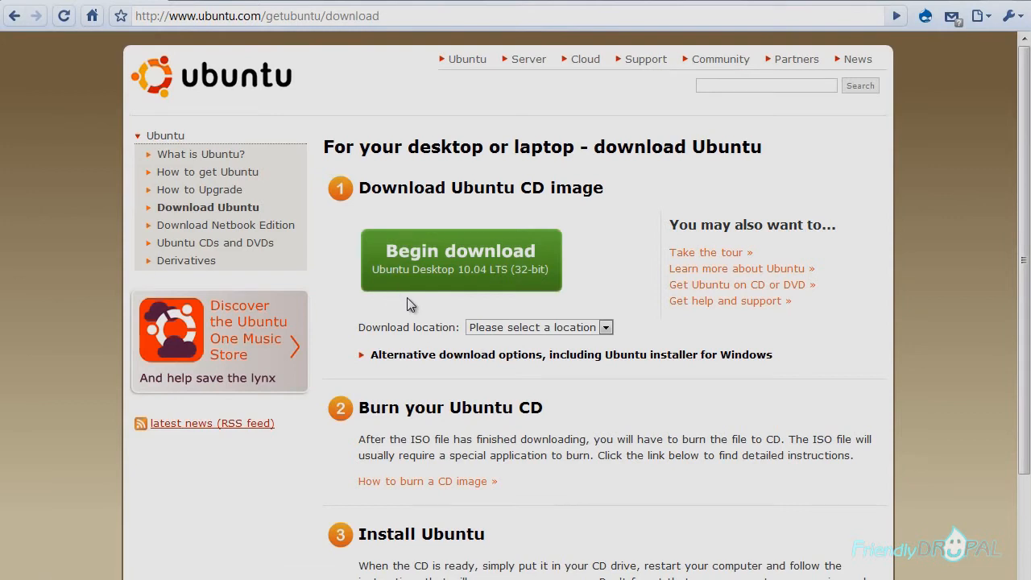
pyautogui.click(605, 327)
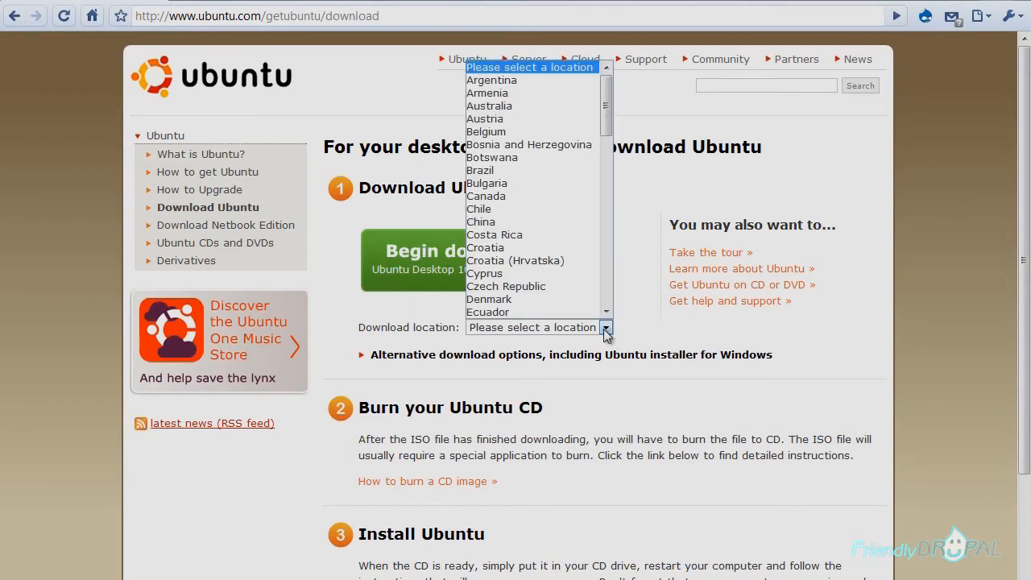
pyautogui.write('un')
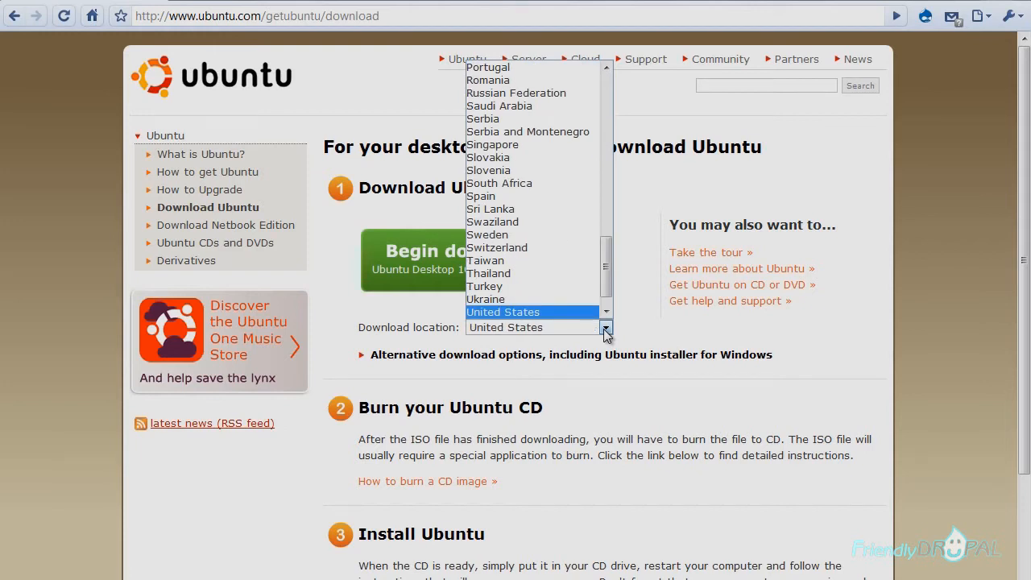
pyautogui.press('Return')
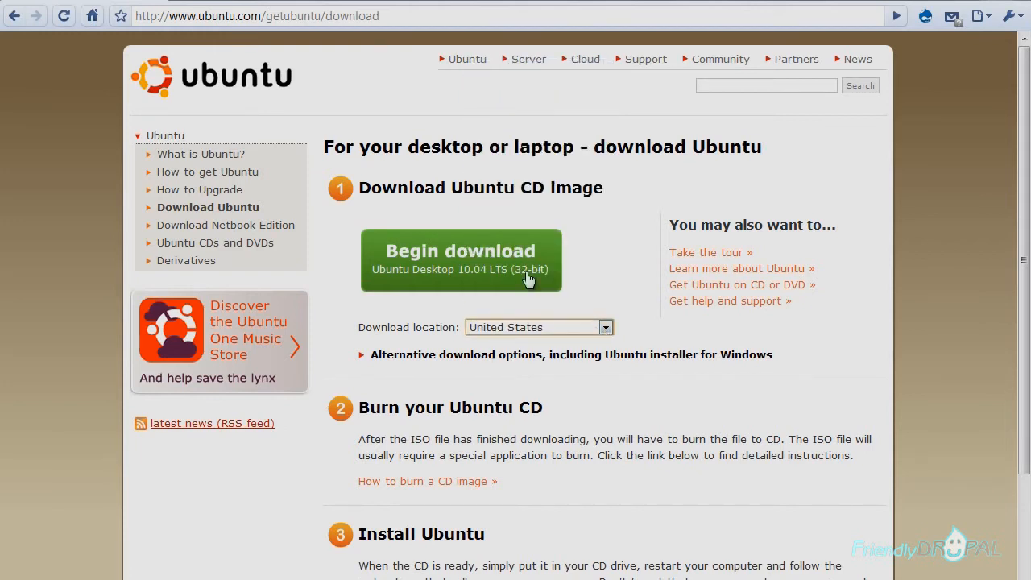
pyautogui.click(472, 247)
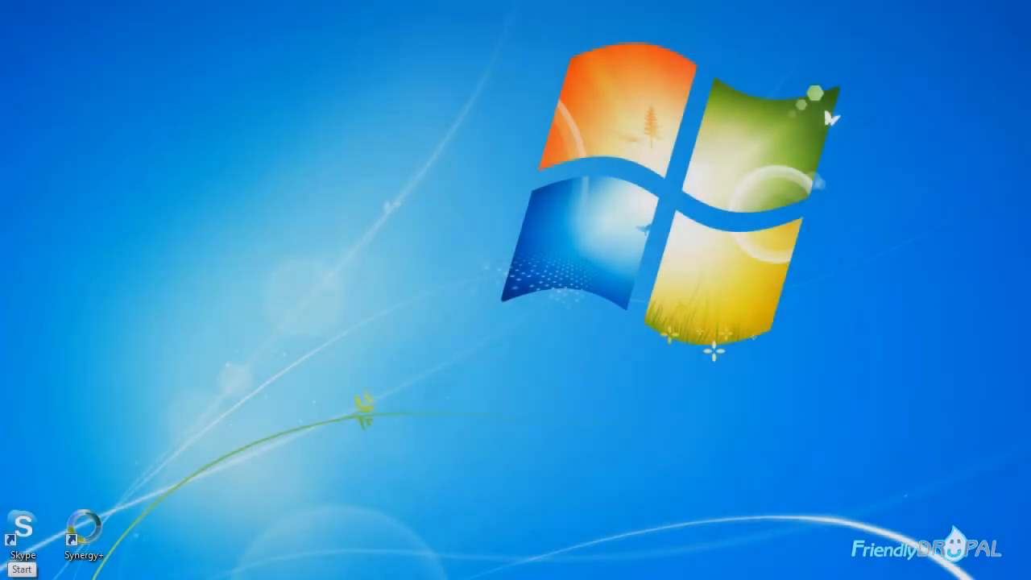
# Step: Switch to Sun VirtualBox and start creating a new virtual machine
pyautogui.click(15, 576)
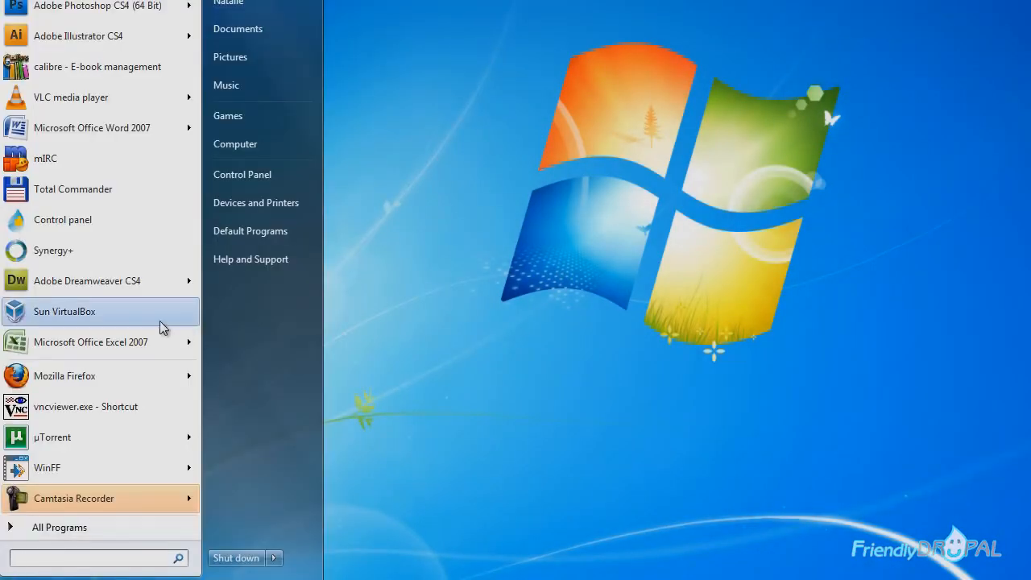
pyautogui.click(121, 312)
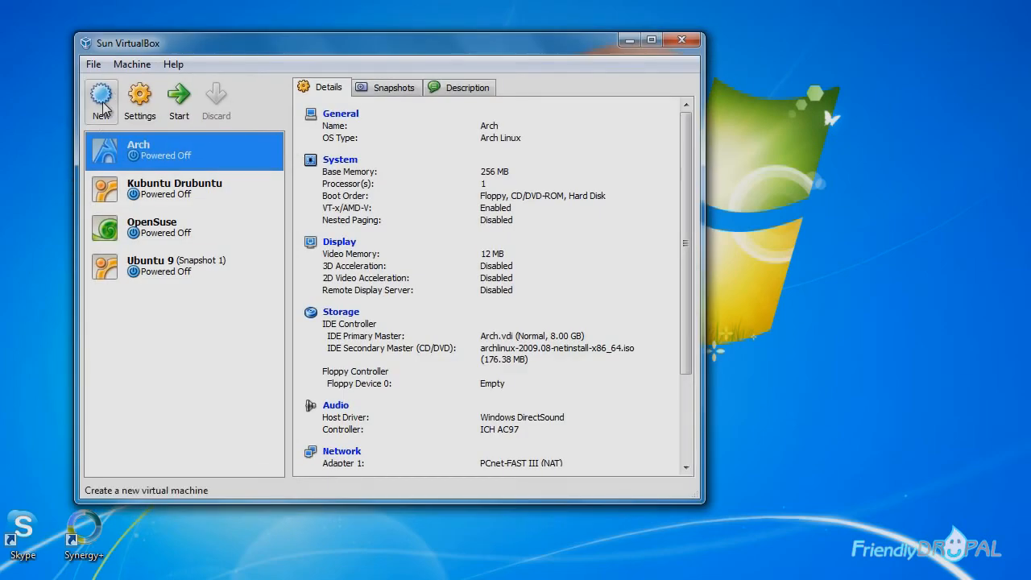
pyautogui.click(101, 103)
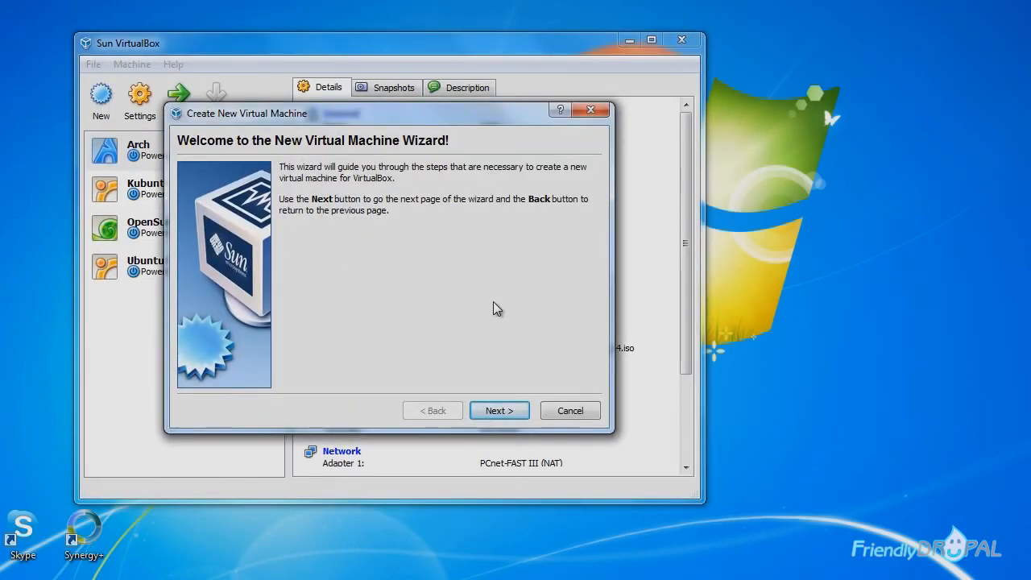
# Step: Name the virtual machine Ubuntu 10 and set its operating system to Linux, version Ubuntu
pyautogui.click(491, 411)
pyautogui.write('Ubuntu')
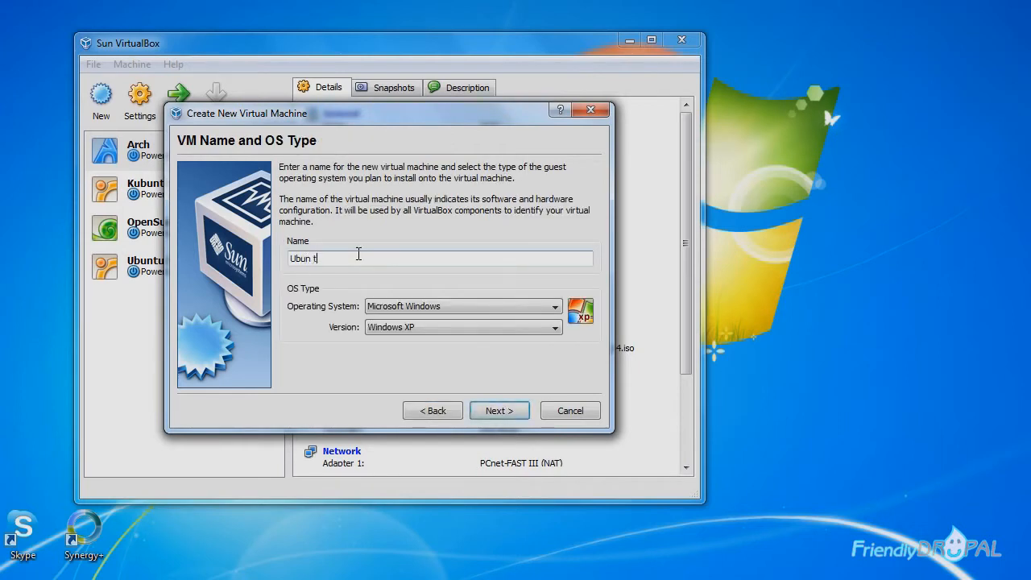
pyautogui.write(' 10')
pyautogui.click(439, 311)
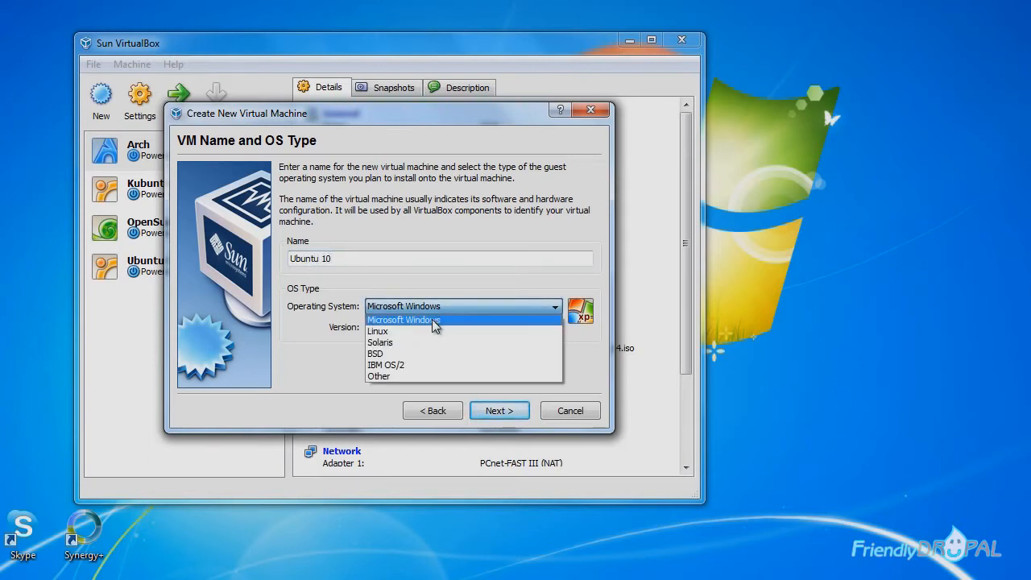
pyautogui.click(425, 332)
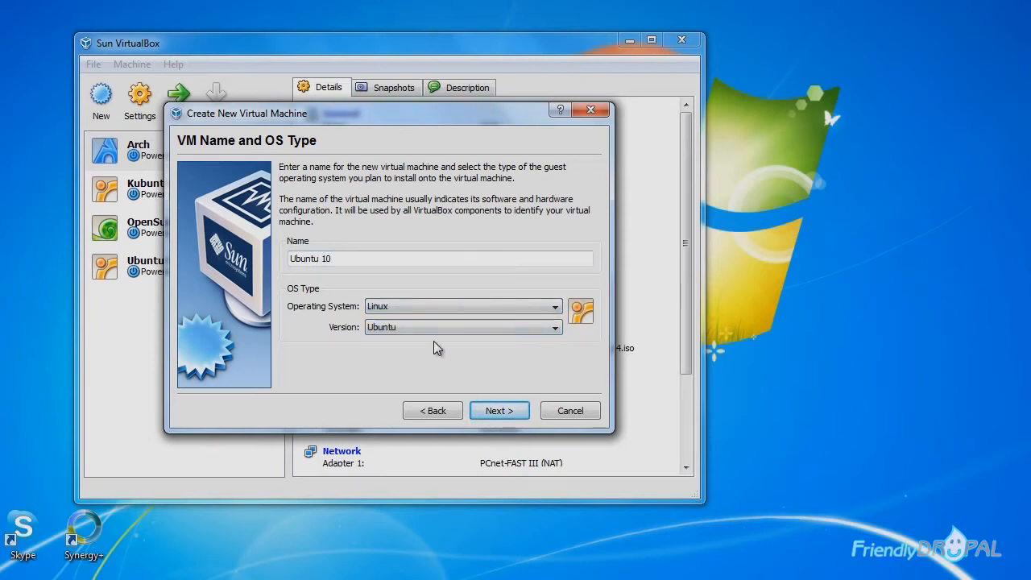
pyautogui.click(500, 412)
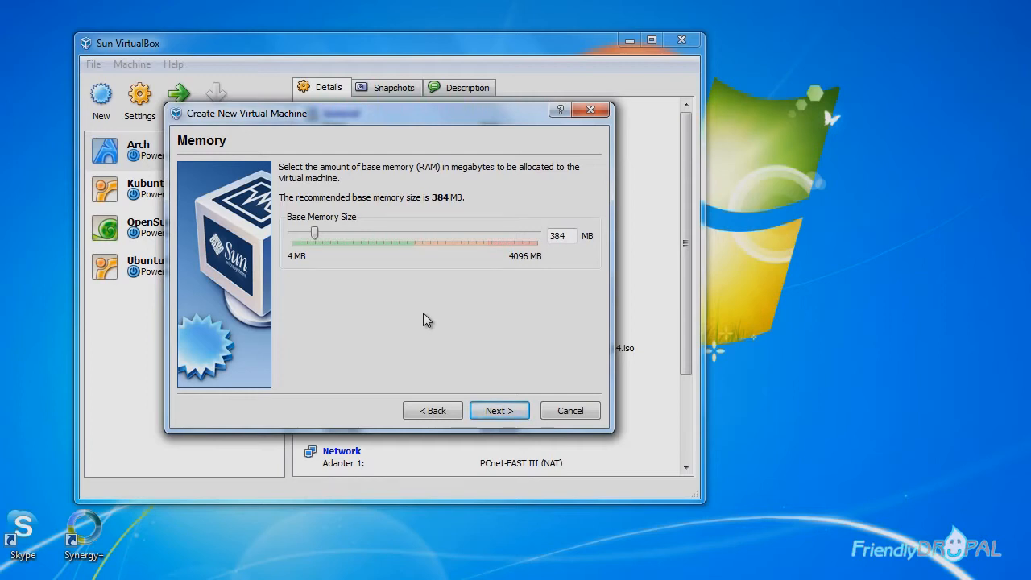
# Step: Set the virtual machine's base memory to 1531 MB
pyautogui.moveTo(314, 233); pyautogui.dragTo(352, 234)
pyautogui.moveTo(352, 232); pyautogui.dragTo(385, 242)
pyautogui.click(509, 417)
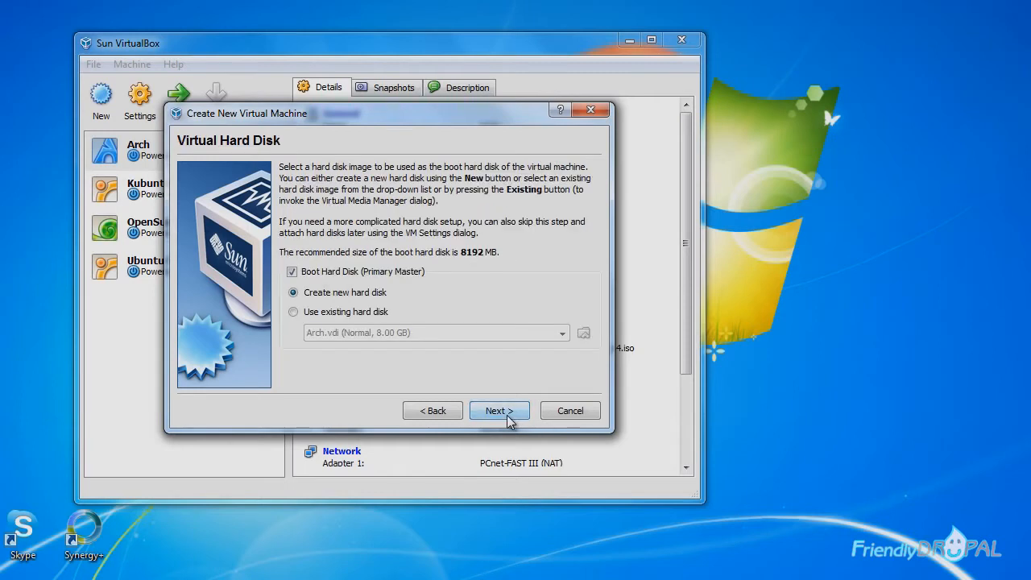
# Step: Choose to create a new boot hard disk with dynamically expanding storage
pyautogui.click(509, 418)
pyautogui.click(501, 415)
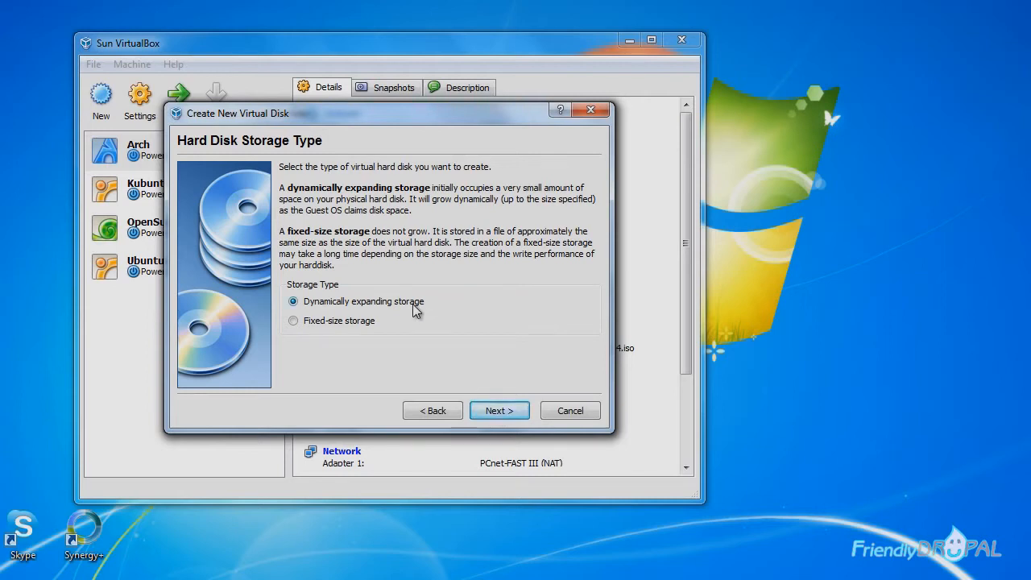
pyautogui.click(509, 413)
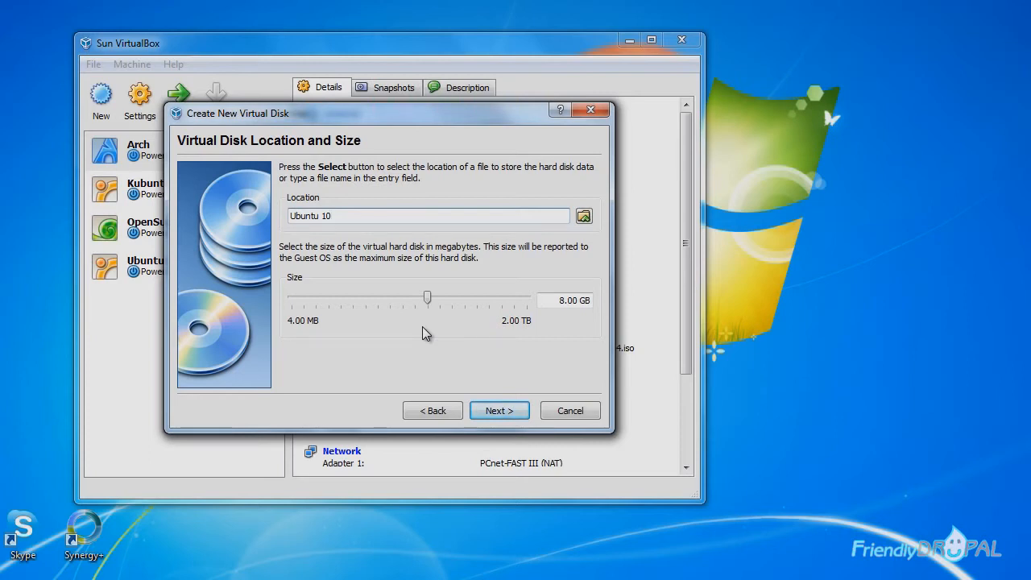
# Step: Set the virtual disk size to 20 GB and finish creating the disk and the virtual machine
pyautogui.click(562, 304)
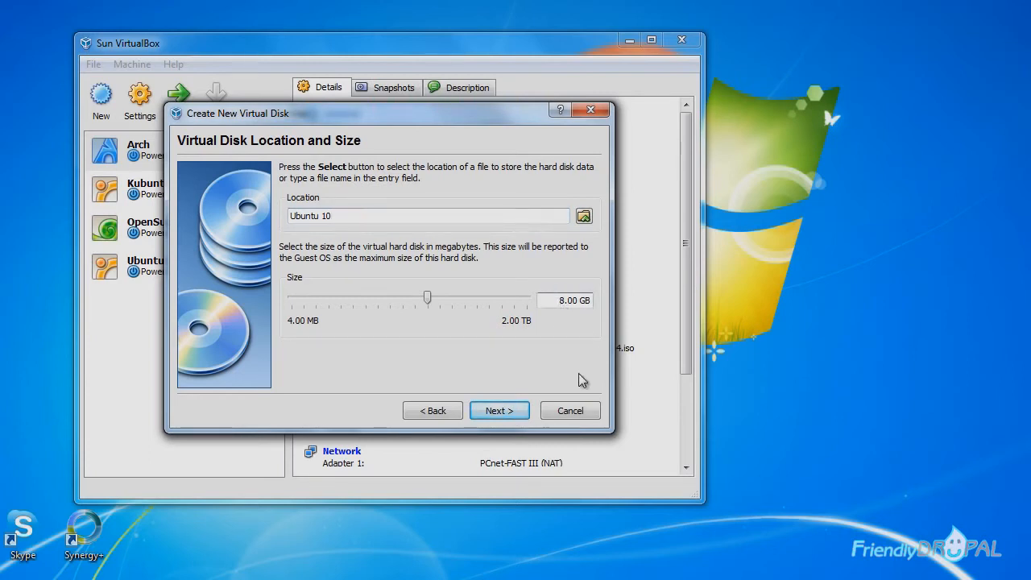
pyautogui.press('Delete')
pyautogui.write('20')
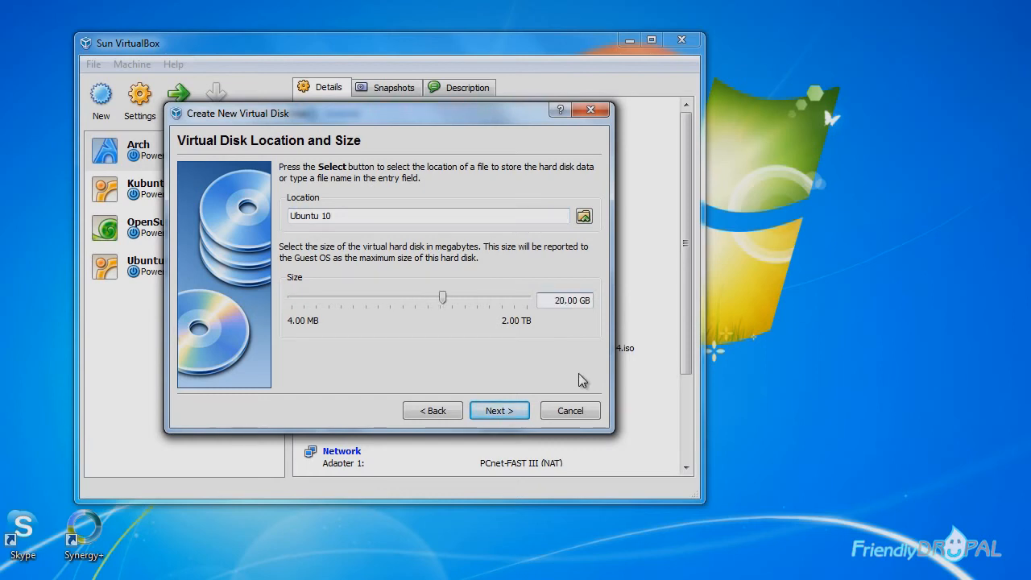
pyautogui.click(521, 416)
pyautogui.click(499, 414)
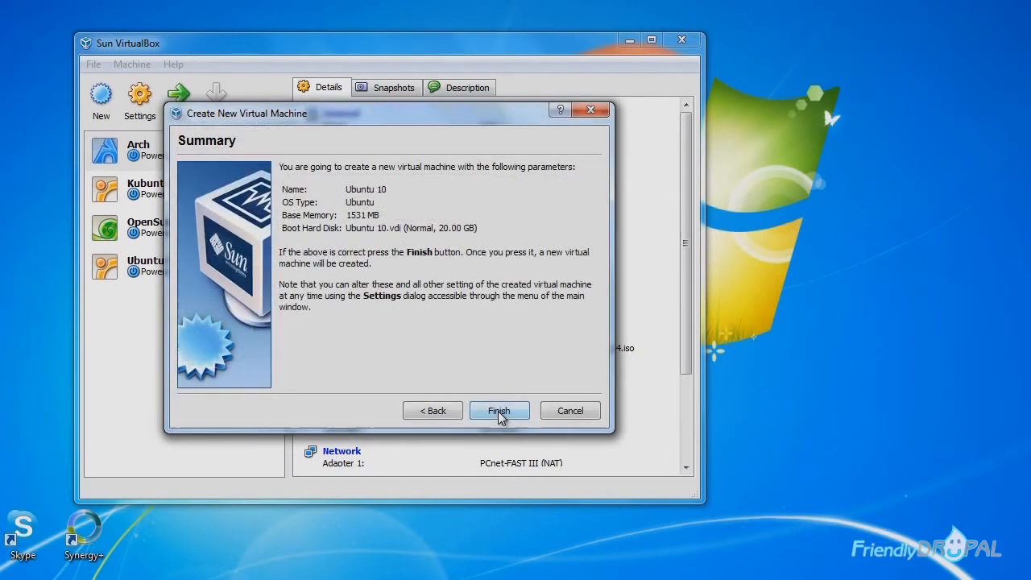
pyautogui.click(499, 412)
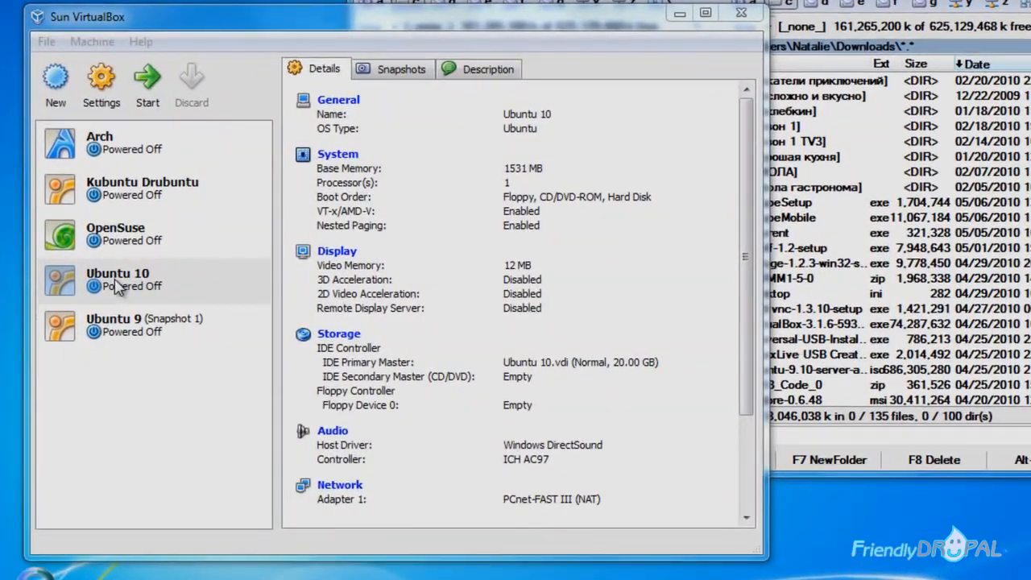
# Step: Review the Ubuntu 10 machine's settings from System, Display and Storage through Network, USB and Shared Folders
pyautogui.click(115, 284)
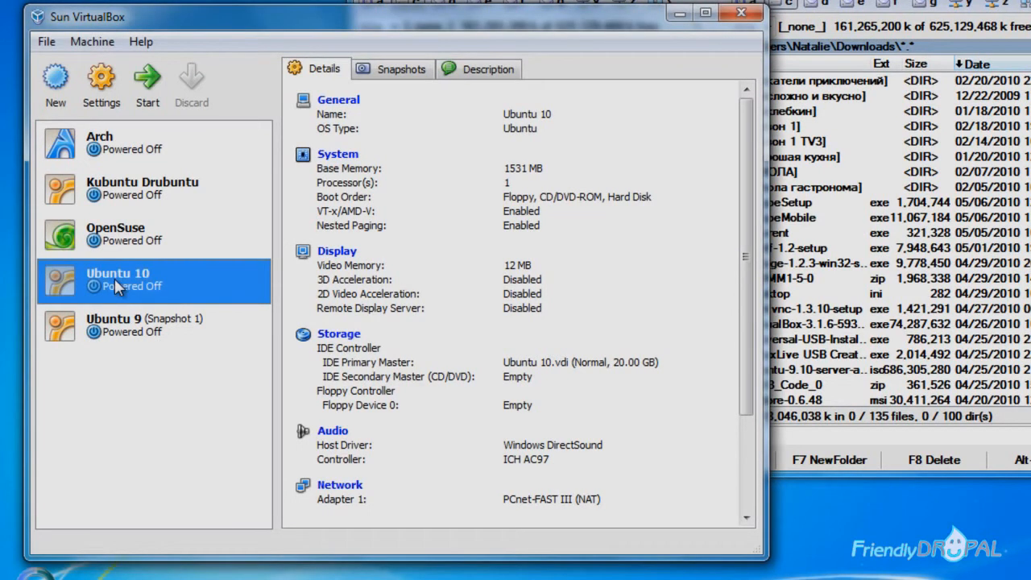
pyautogui.rightClick(114, 278)
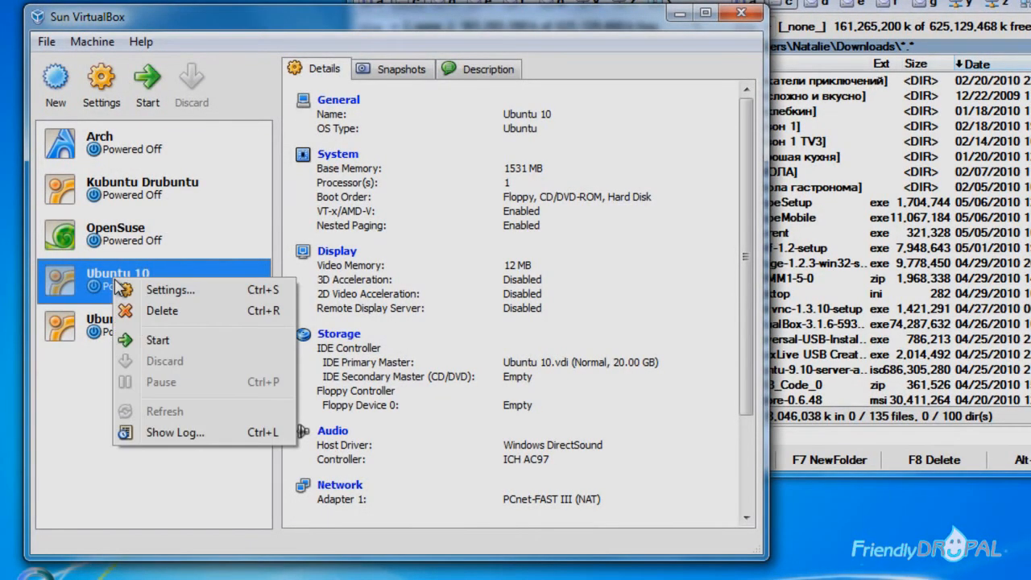
pyautogui.click(126, 292)
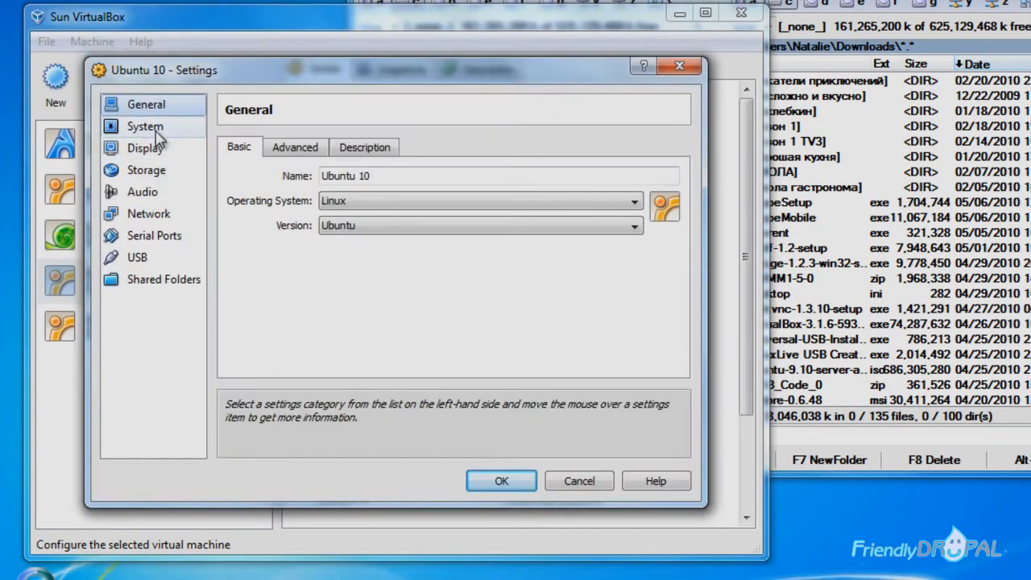
pyautogui.click(145, 127)
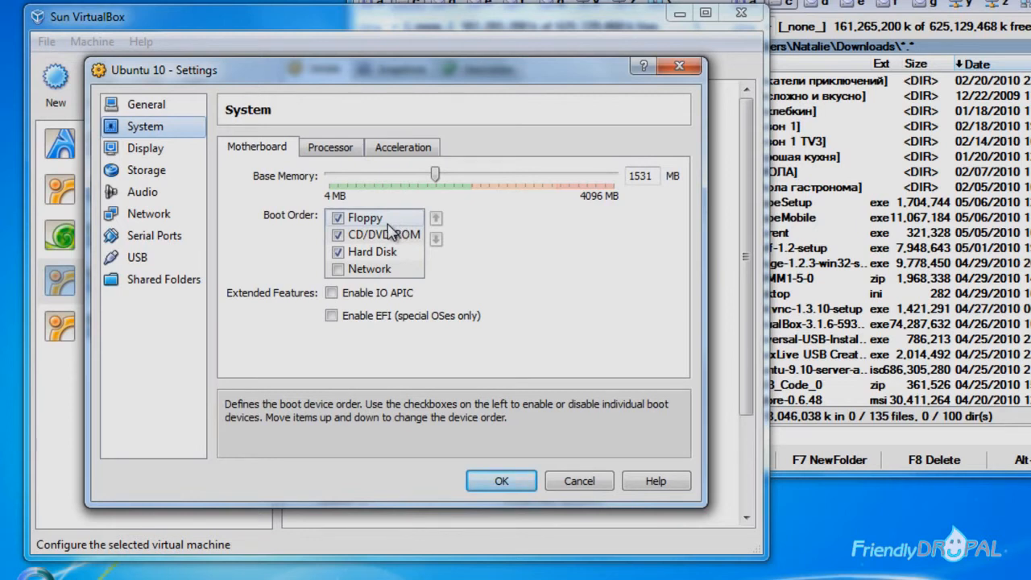
pyautogui.click(177, 155)
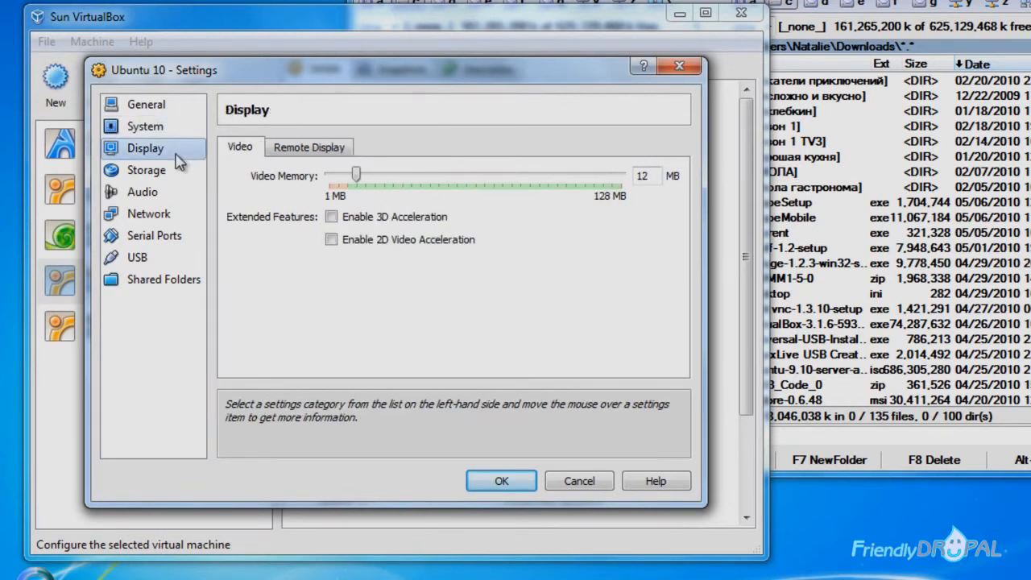
pyautogui.click(172, 174)
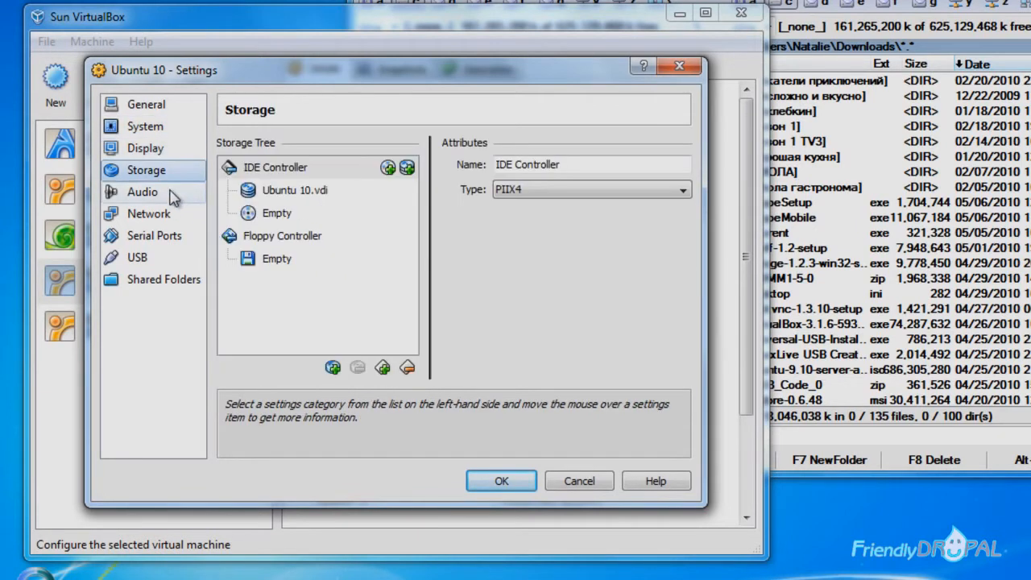
pyautogui.click(172, 196)
pyautogui.click(173, 218)
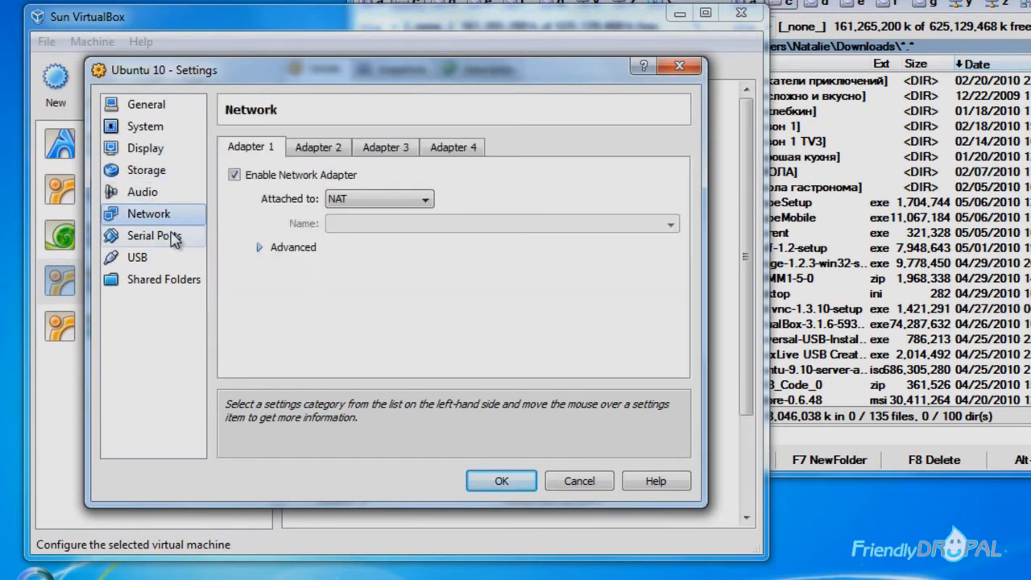
pyautogui.click(172, 237)
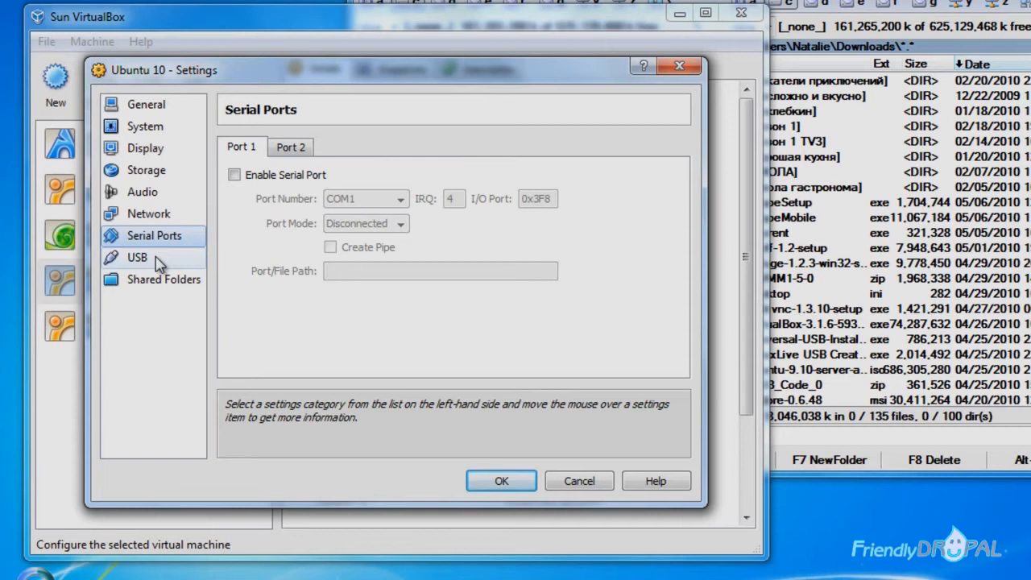
pyautogui.click(159, 264)
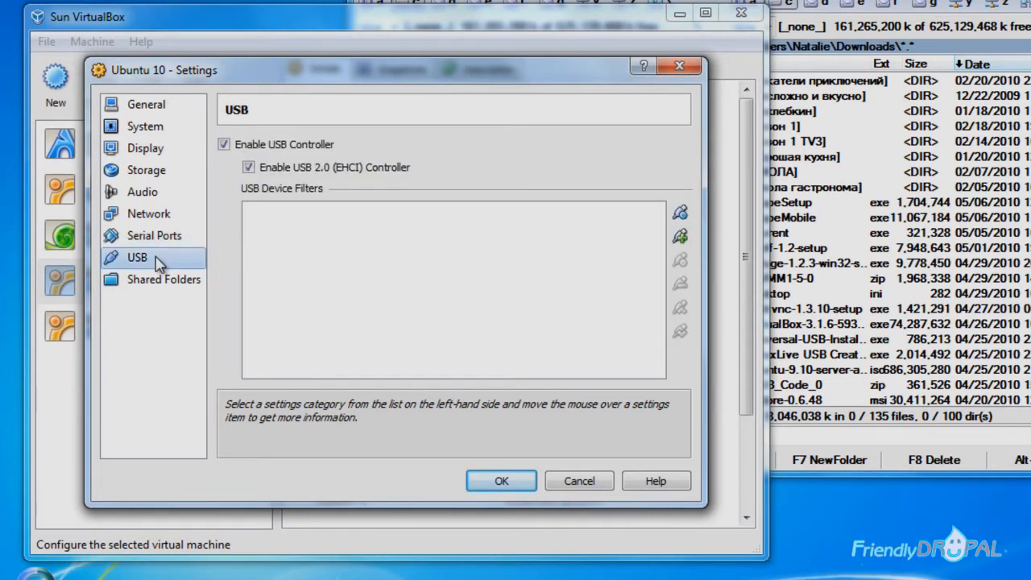
pyautogui.click(165, 281)
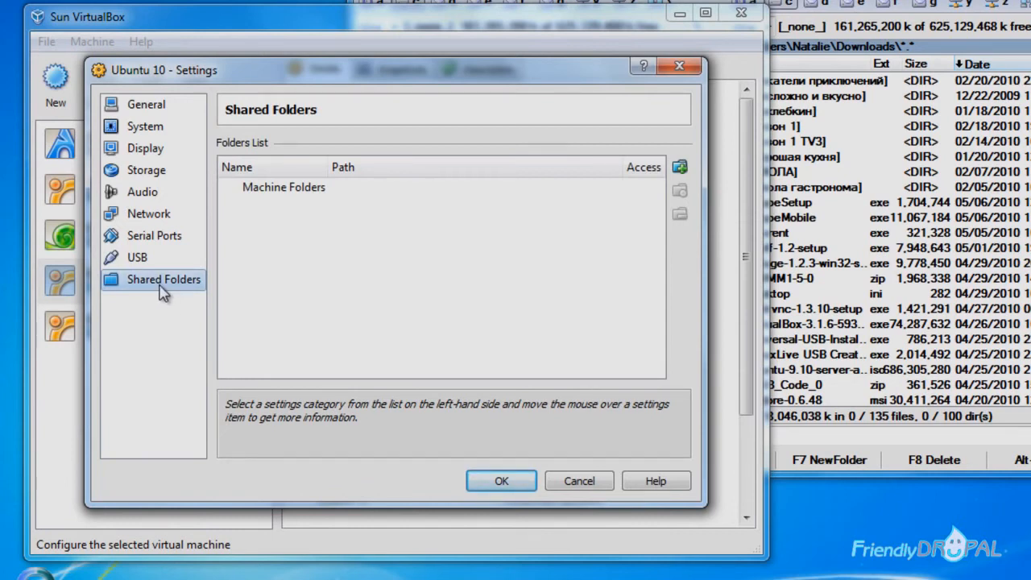
pyautogui.click(499, 482)
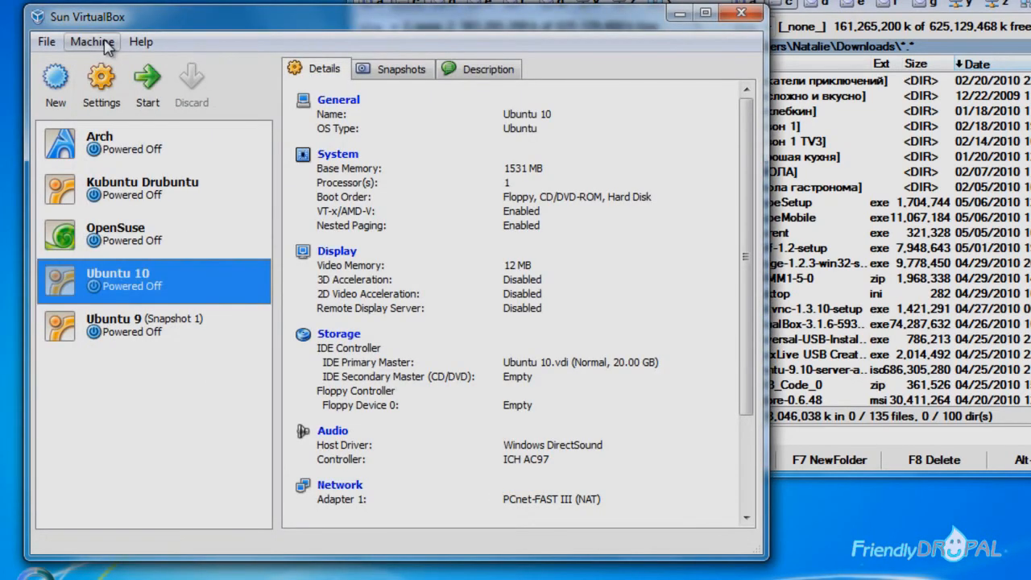
# Step: Add ubuntu-10.04-desktop-i386.iso from the Screencasts folder to the Virtual Media Manager's CD/DVD images
pyautogui.click(105, 46)
pyautogui.moveTo(48, 43)
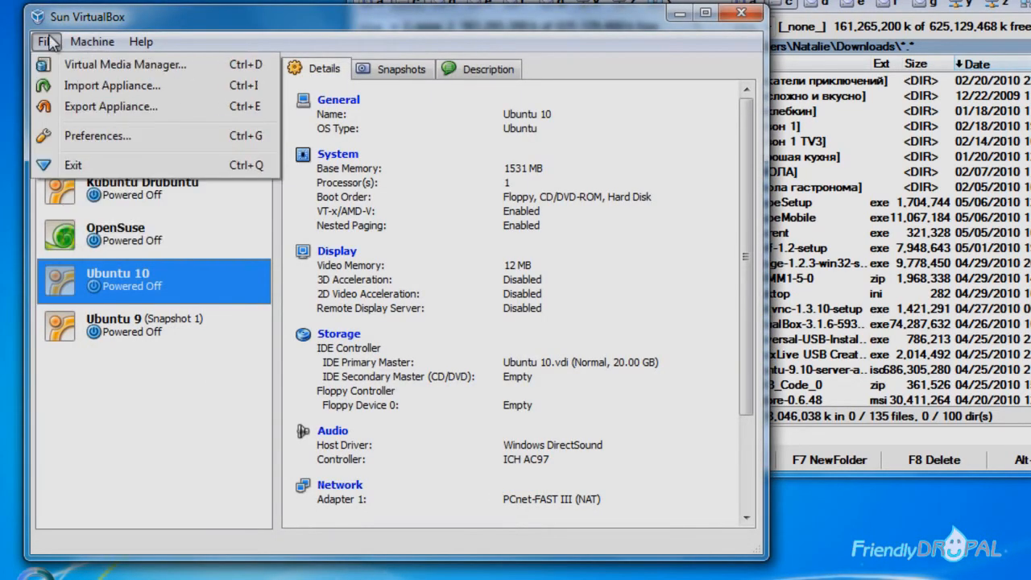
pyautogui.click(53, 65)
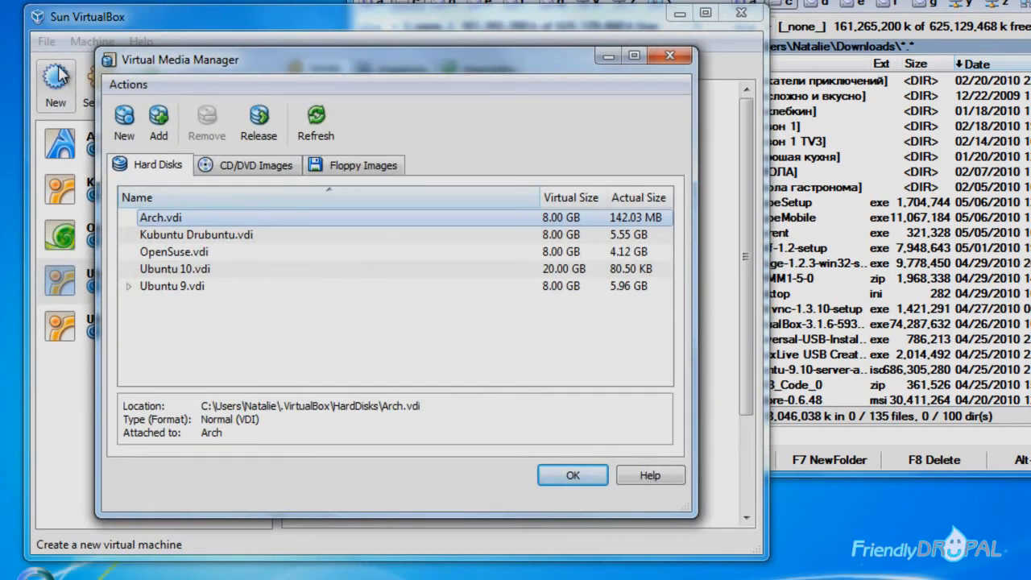
pyautogui.click(265, 172)
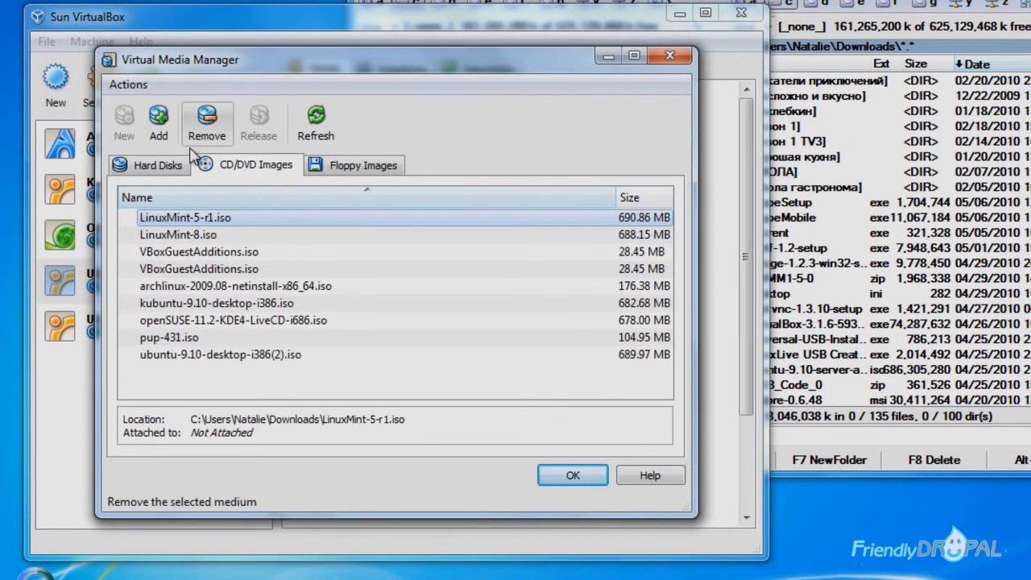
pyautogui.click(161, 124)
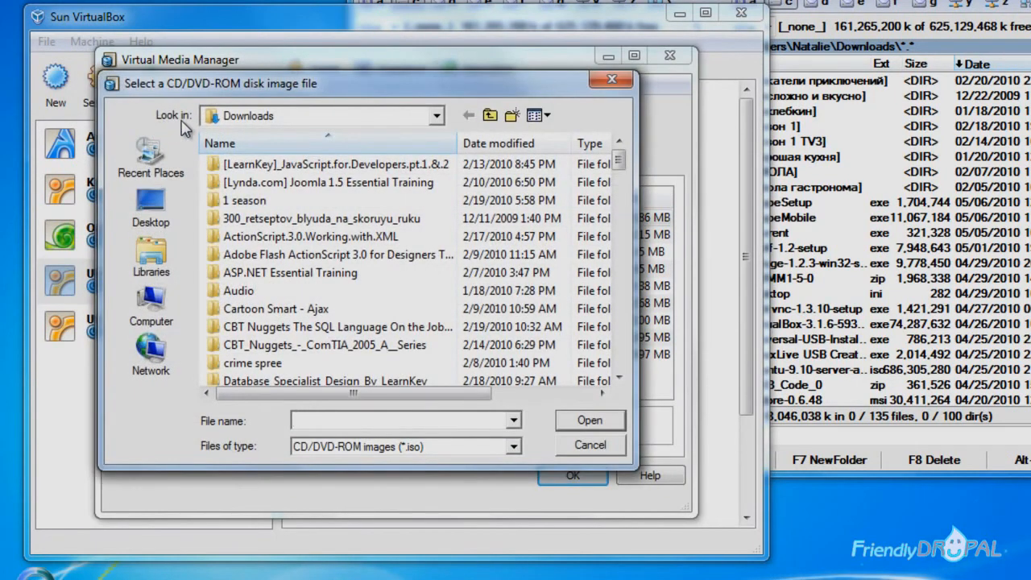
pyautogui.click(287, 121)
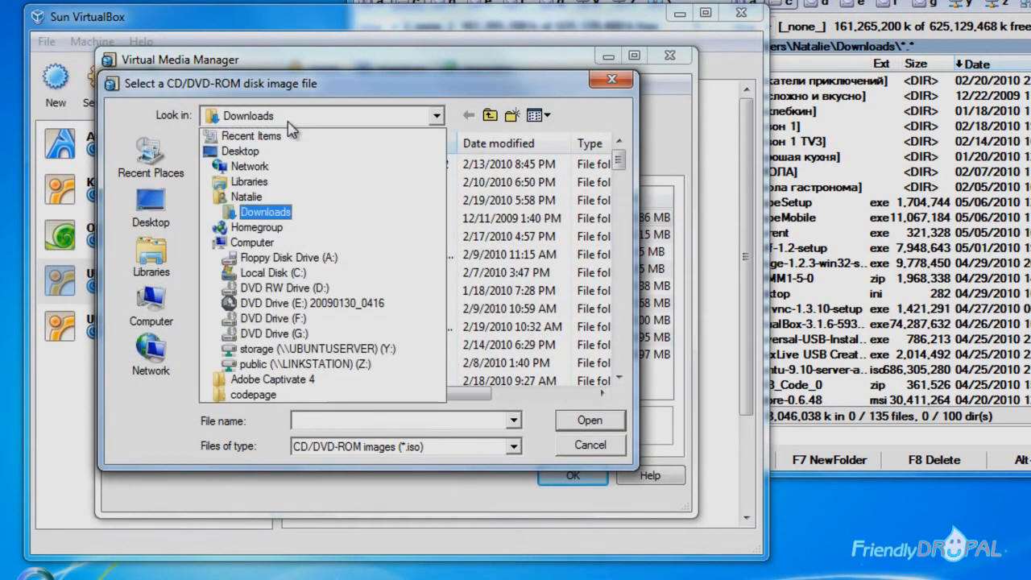
pyautogui.click(277, 195)
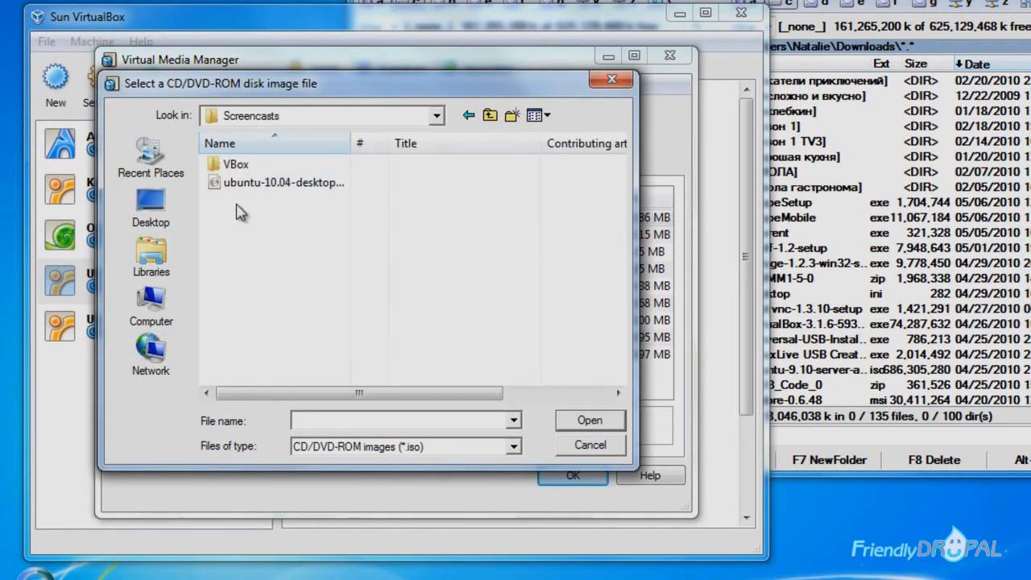
pyautogui.click(276, 182)
pyautogui.click(590, 422)
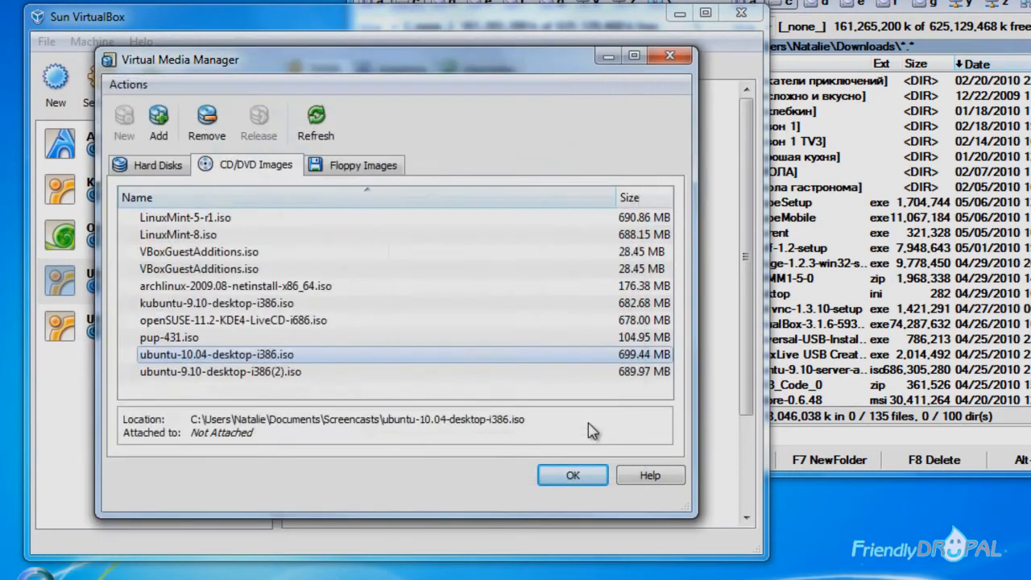
pyautogui.click(571, 476)
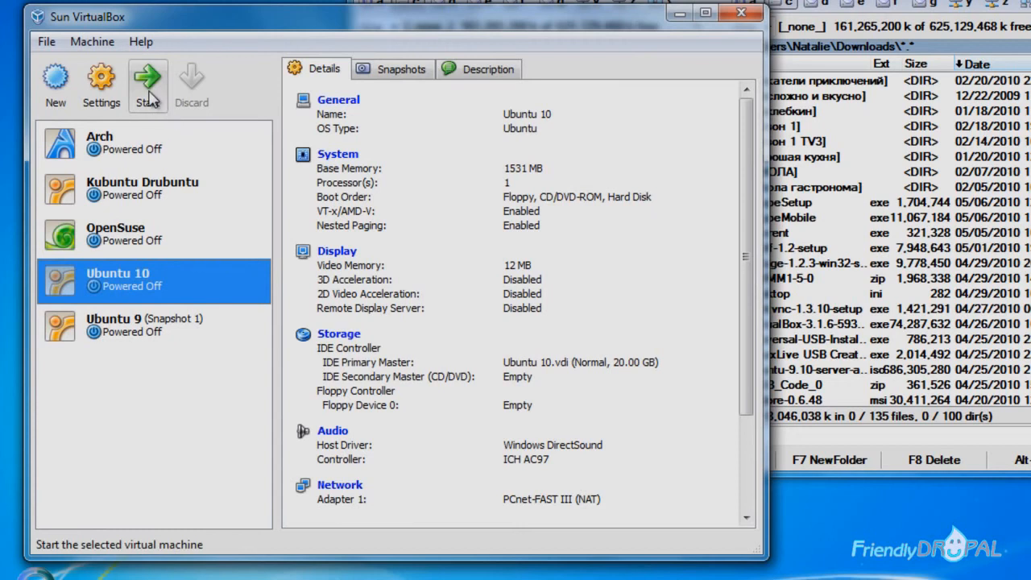
# Step: Start the Ubuntu 10 machine and boot it from ubuntu-10.04-desktop-i386.iso as its CD/DVD-ROM installation media
pyautogui.click(148, 97)
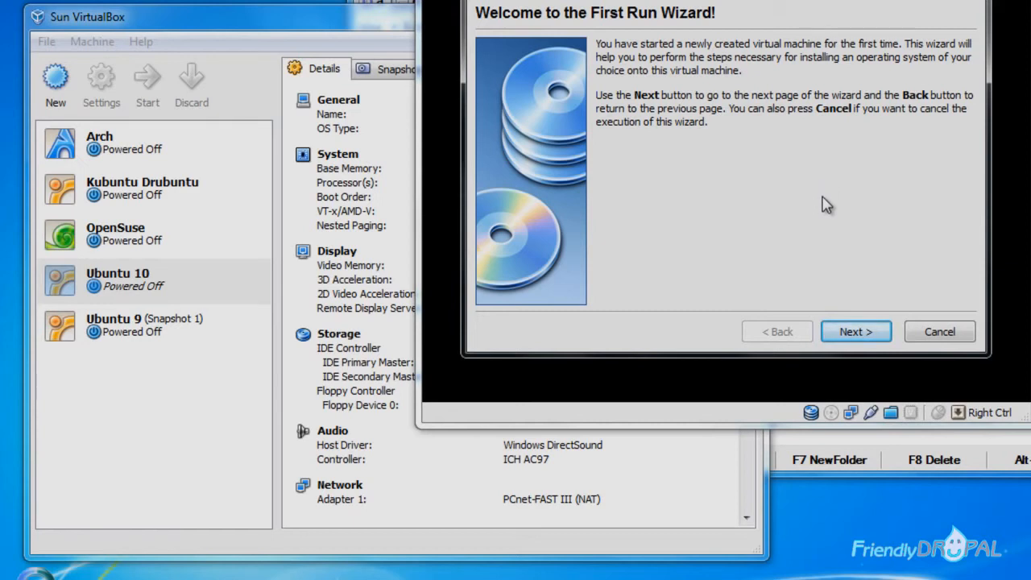
pyautogui.click(870, 333)
pyautogui.click(751, 216)
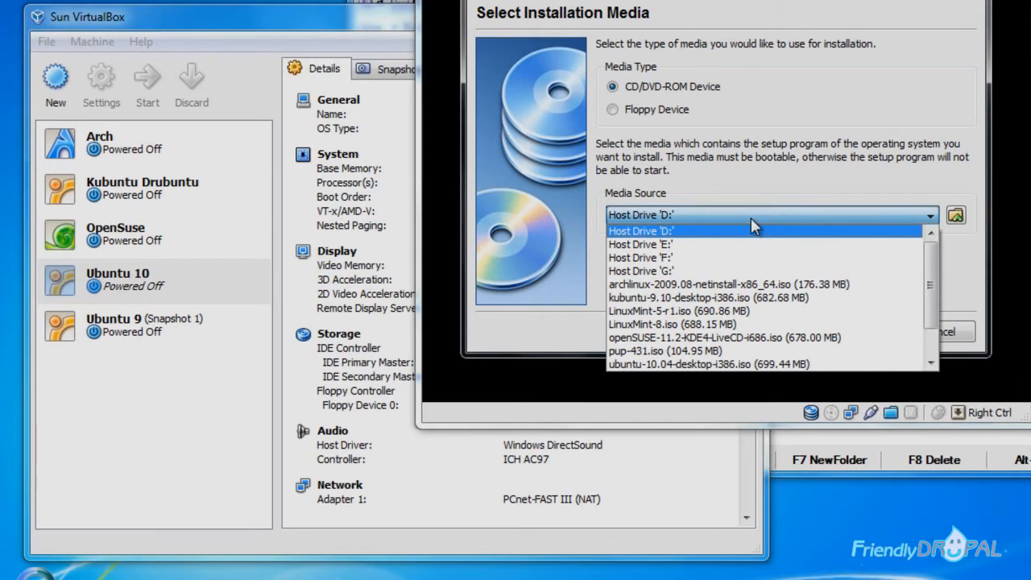
pyautogui.click(739, 365)
pyautogui.click(859, 336)
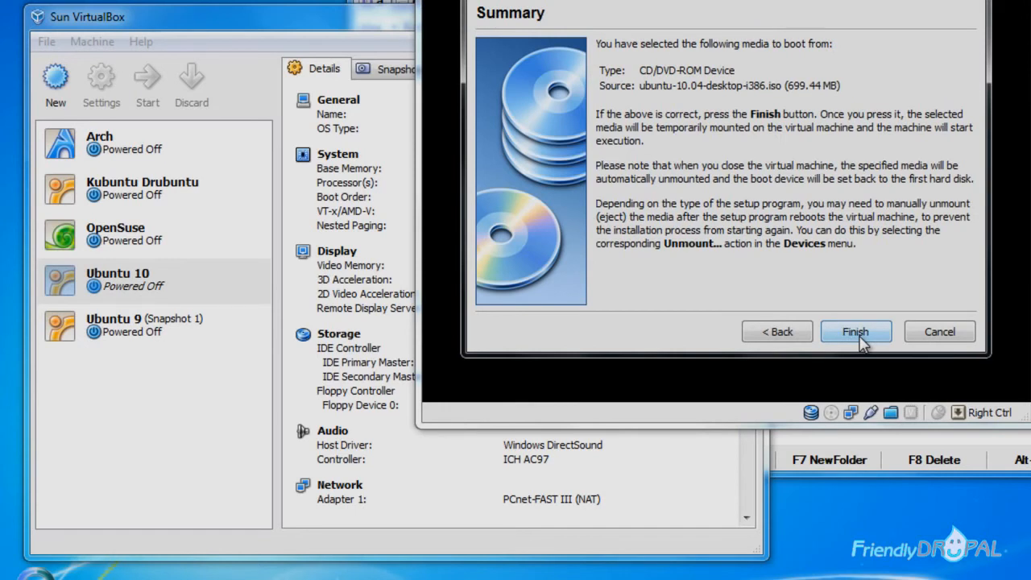
pyautogui.click(855, 333)
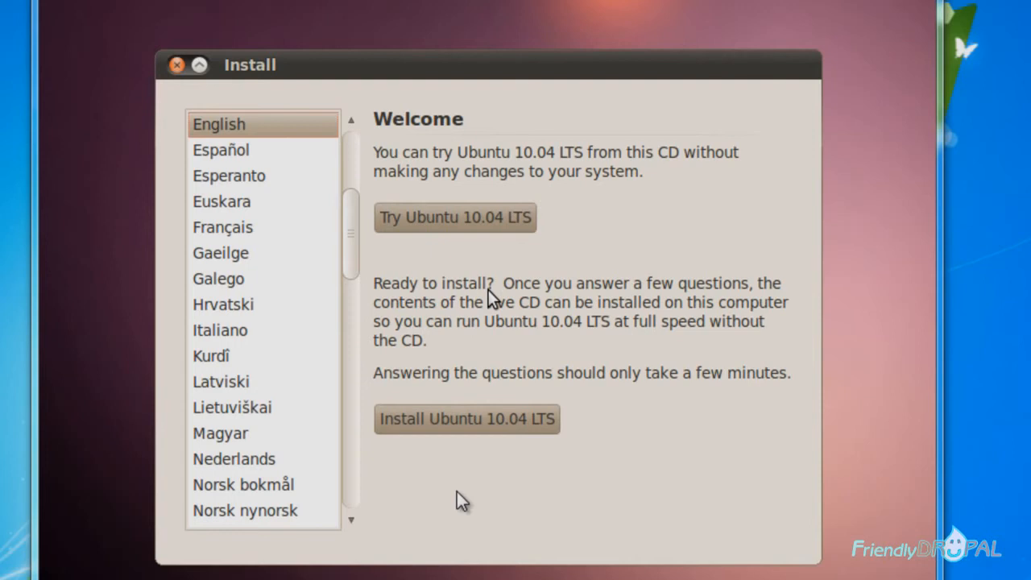
# Step: Begin installing Ubuntu 10.04 LTS with the New York time zone and suggested USA keyboard, erasing and using the entire disk
pyautogui.click(456, 425)
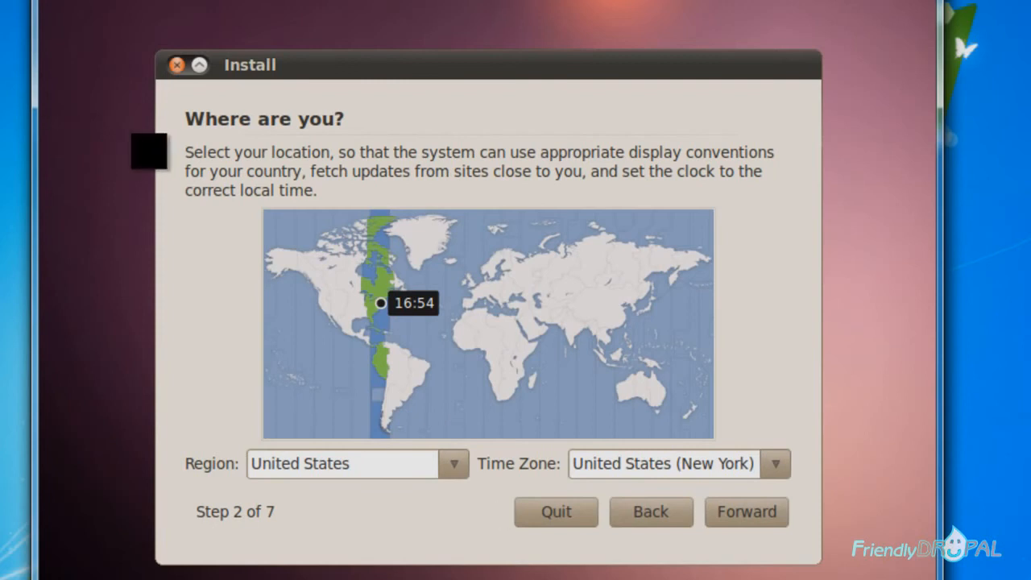
pyautogui.click(729, 521)
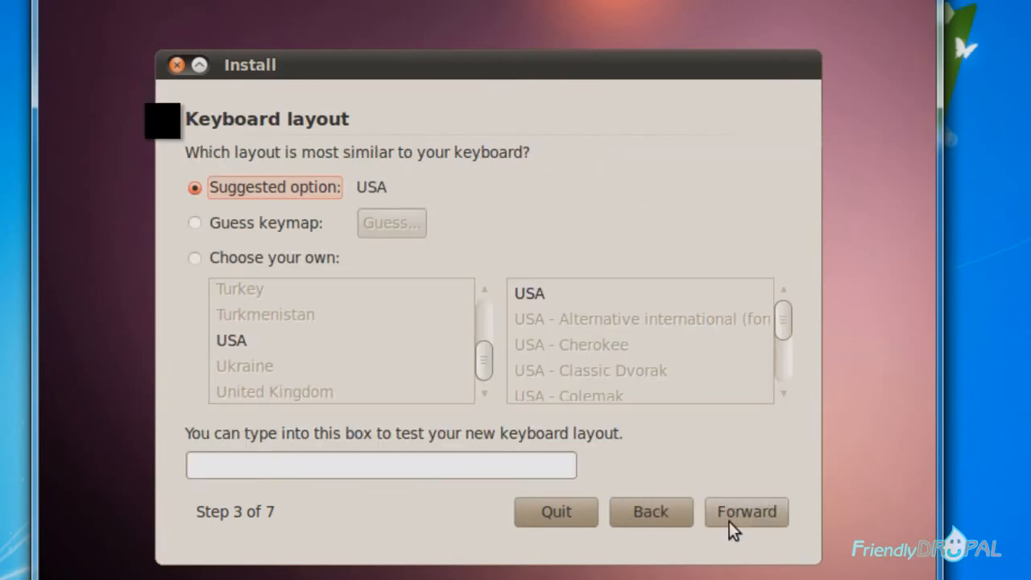
pyautogui.click(733, 514)
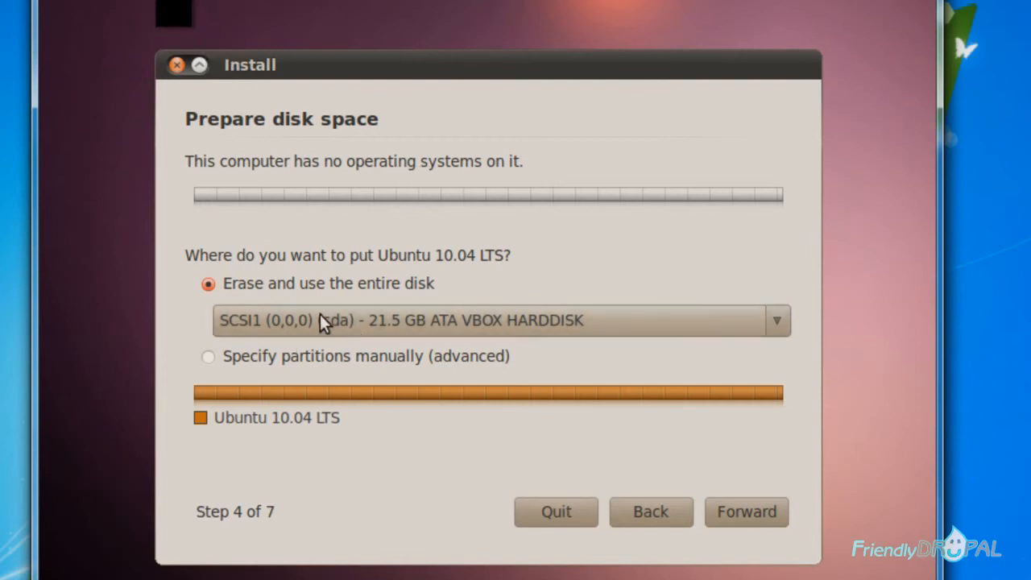
pyautogui.click(743, 518)
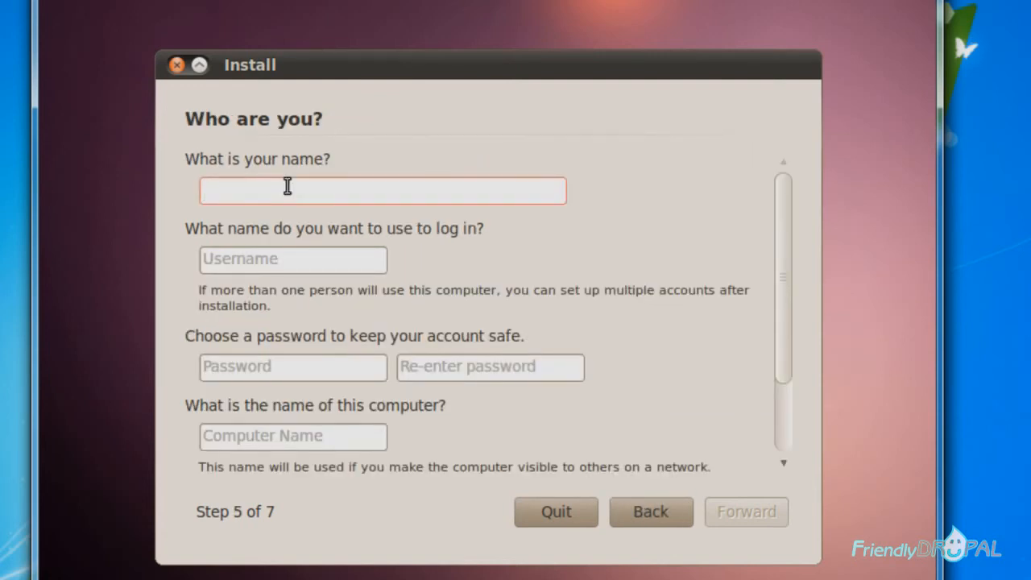
# Step: Enter the account owner's name, then choose and re-enter the account password
pyautogui.write('Natalie')
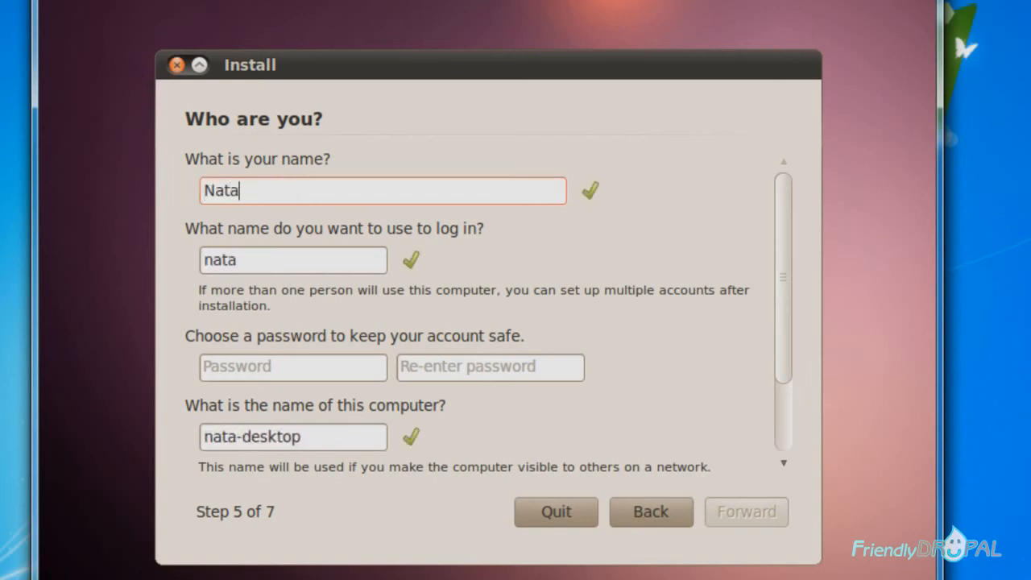
pyautogui.click(280, 368)
pyautogui.write('******')
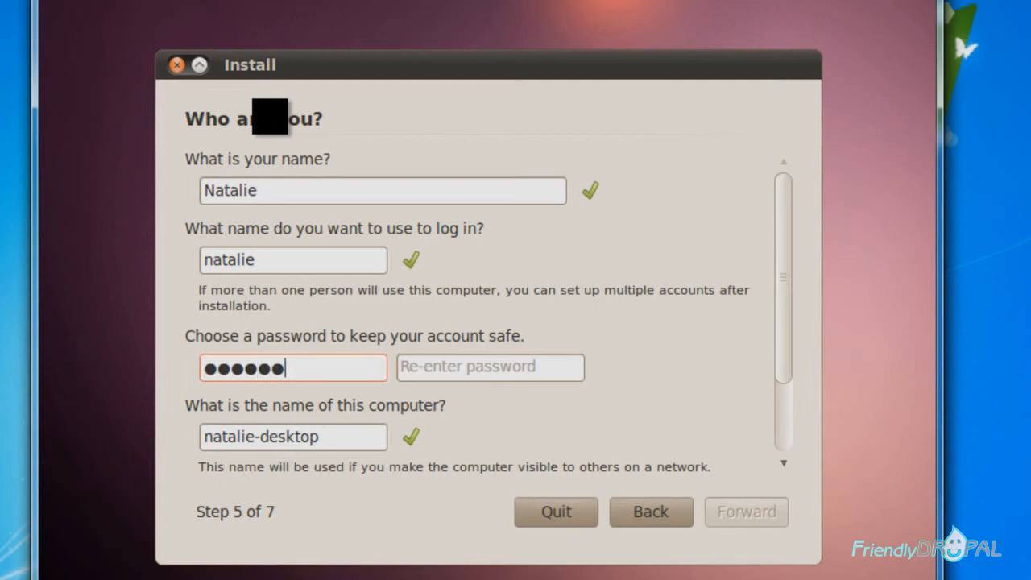
pyautogui.write('****')
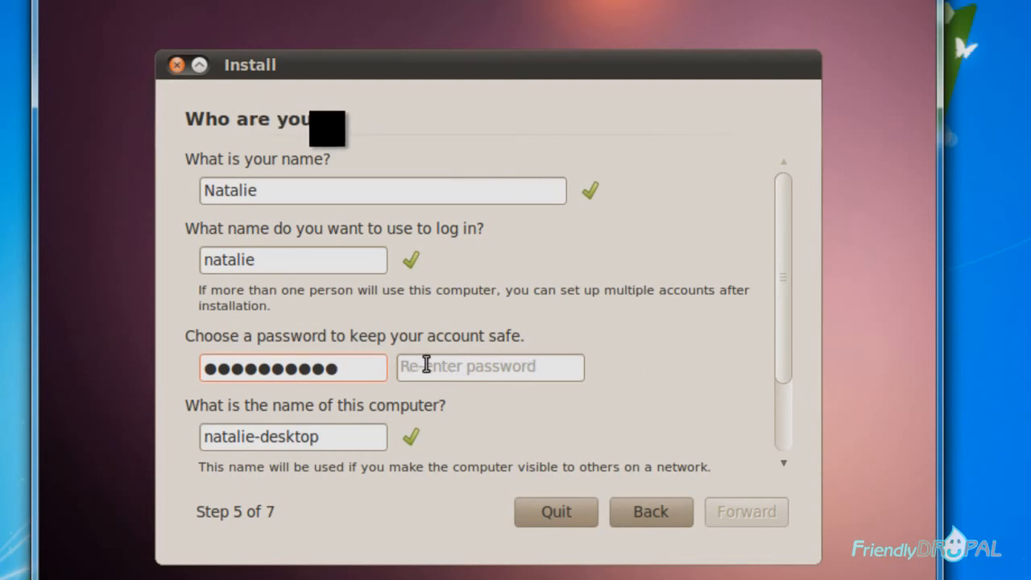
pyautogui.click(426, 364)
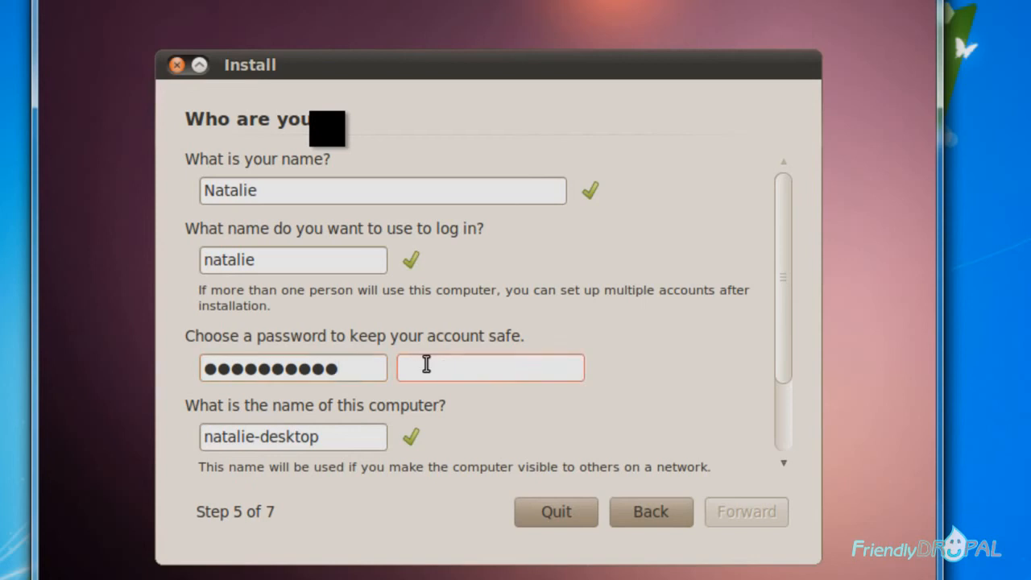
pyautogui.write('**********')
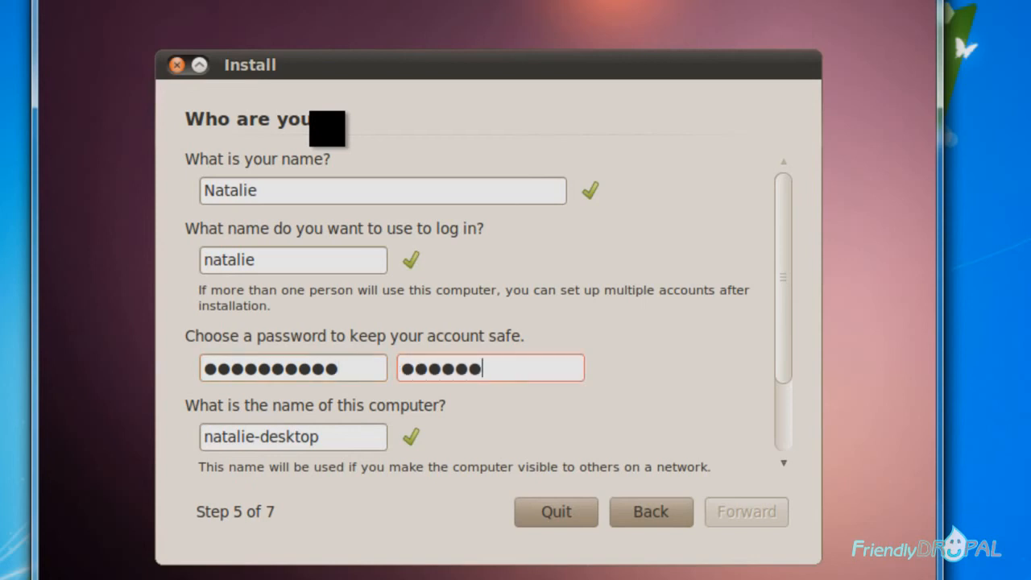
pyautogui.write('**')
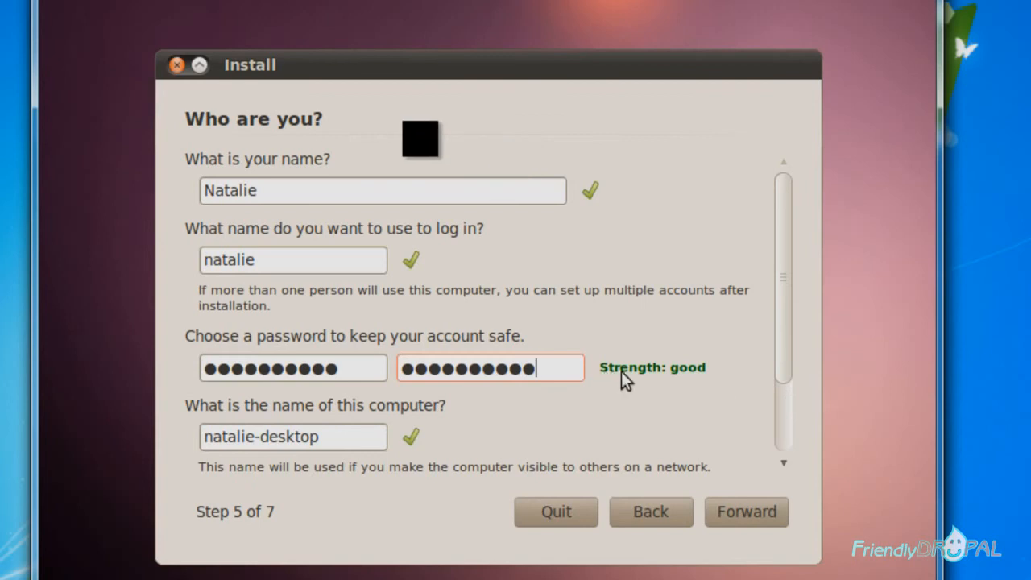
# Step: Replace the "desktop" ending of the computer name with "vbox"
pyautogui.click(368, 439)
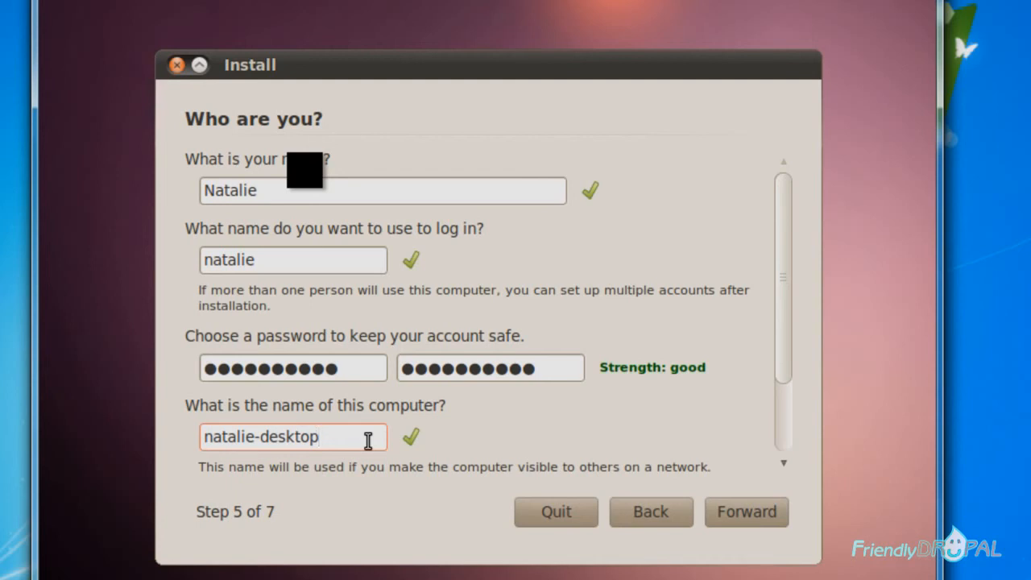
pyautogui.press('BackSpace')
pyautogui.press('BackSpace')
pyautogui.press('BackSpace')
pyautogui.press('BackSpace')
pyautogui.press('BackSpace')
pyautogui.press('BackSpace')
pyautogui.press('BackSpace')
pyautogui.write('v')
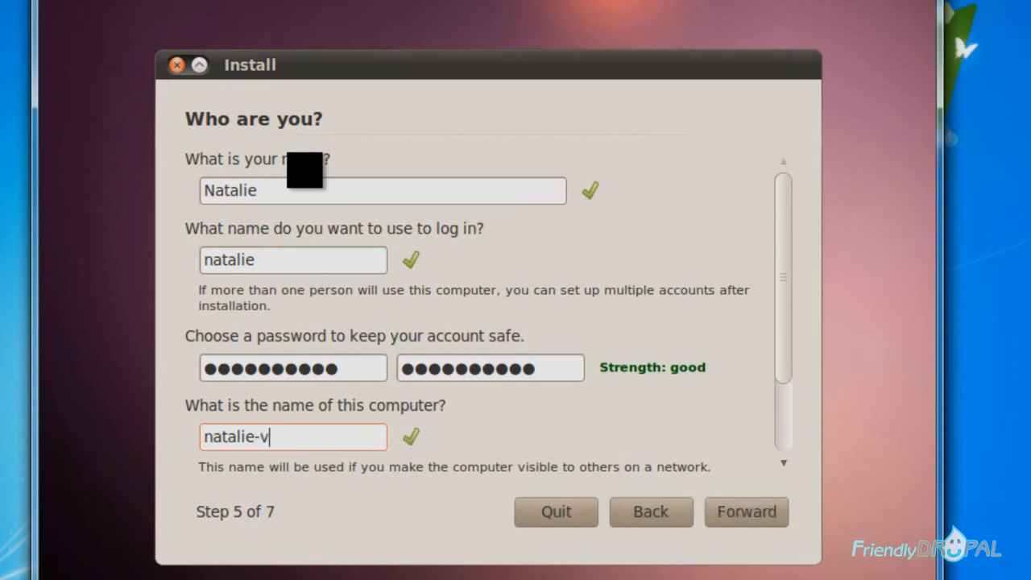
pyautogui.write('box')
# Step: Submit the account details, checking the installation summary before starting the Ubuntu installation
pyautogui.click(749, 513)
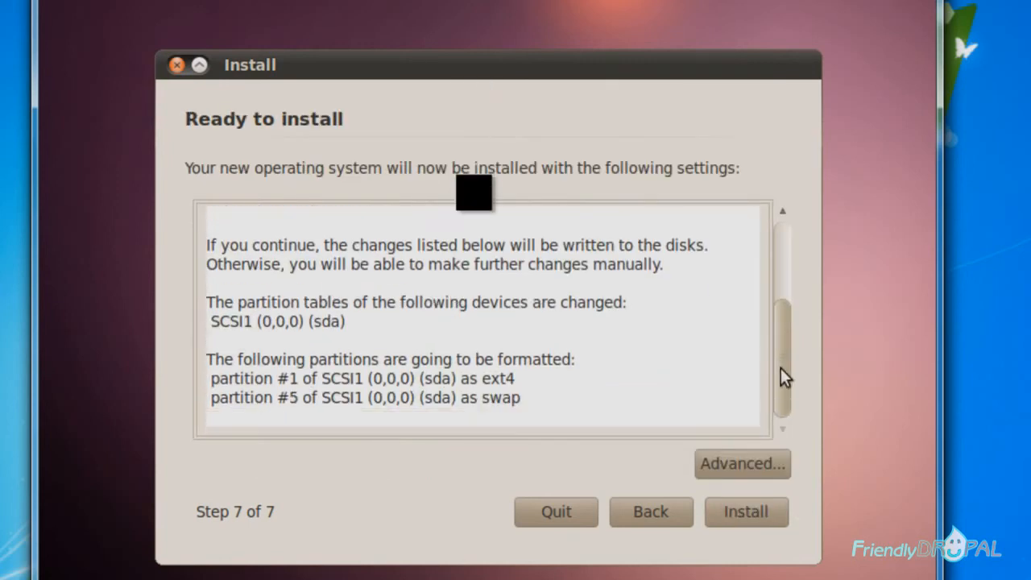
pyautogui.moveTo(781, 388); pyautogui.dragTo(782, 235)
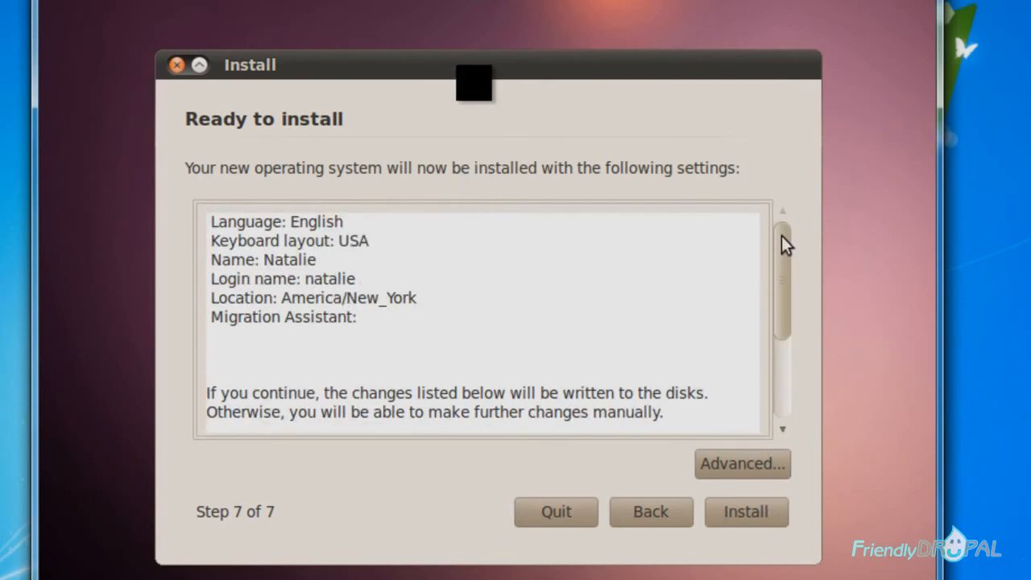
pyautogui.click(776, 514)
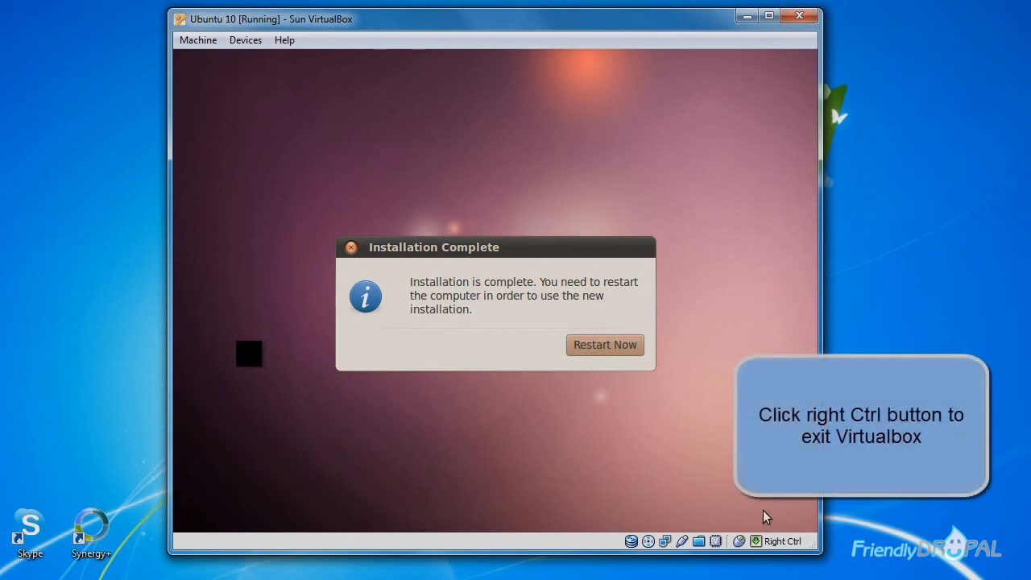
# Step: Release the captured pointer to the host, and return to the virtual machine to restart it after installation
pyautogui.press('Control_R')
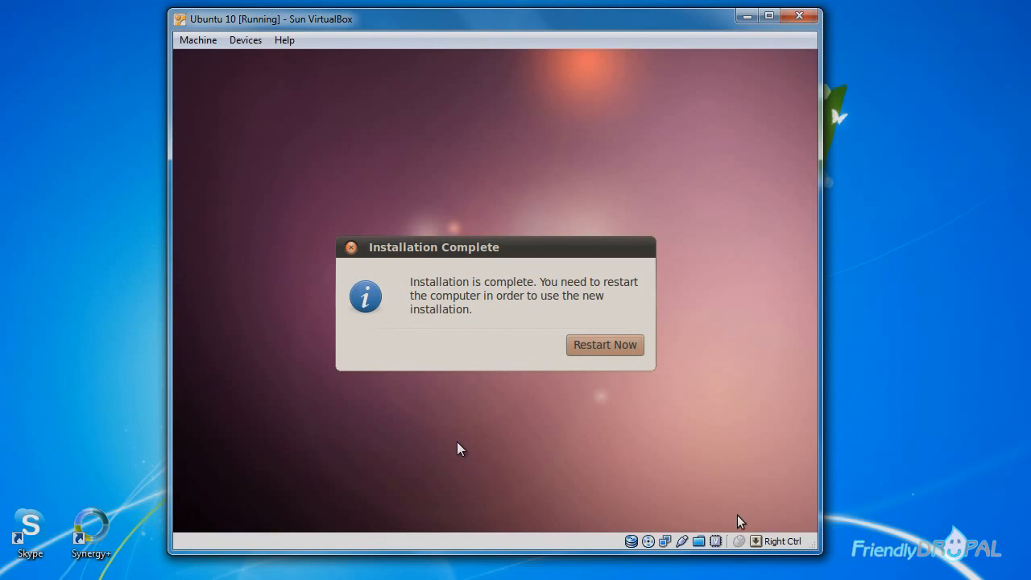
pyautogui.click(735, 426)
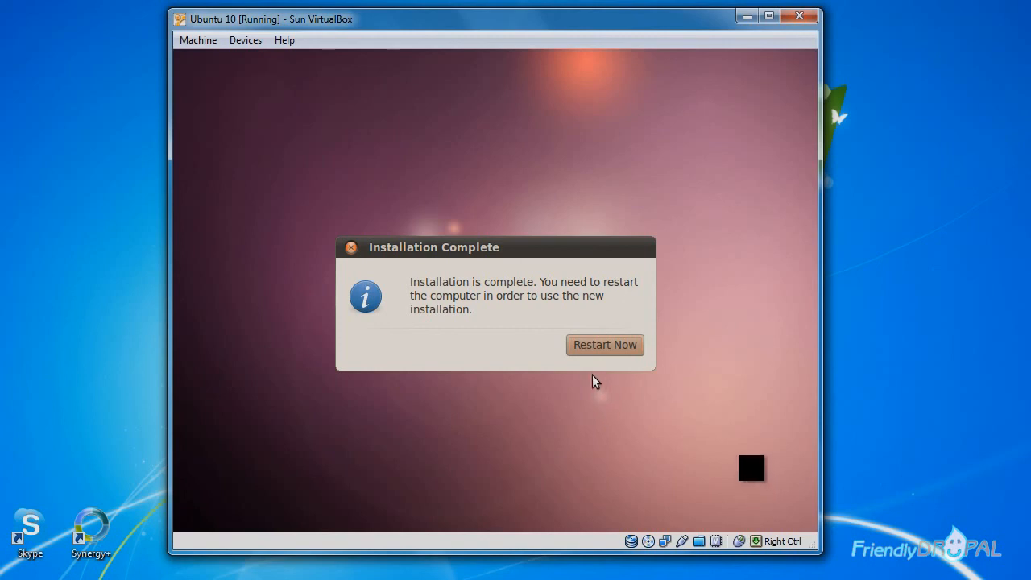
pyautogui.click(586, 346)
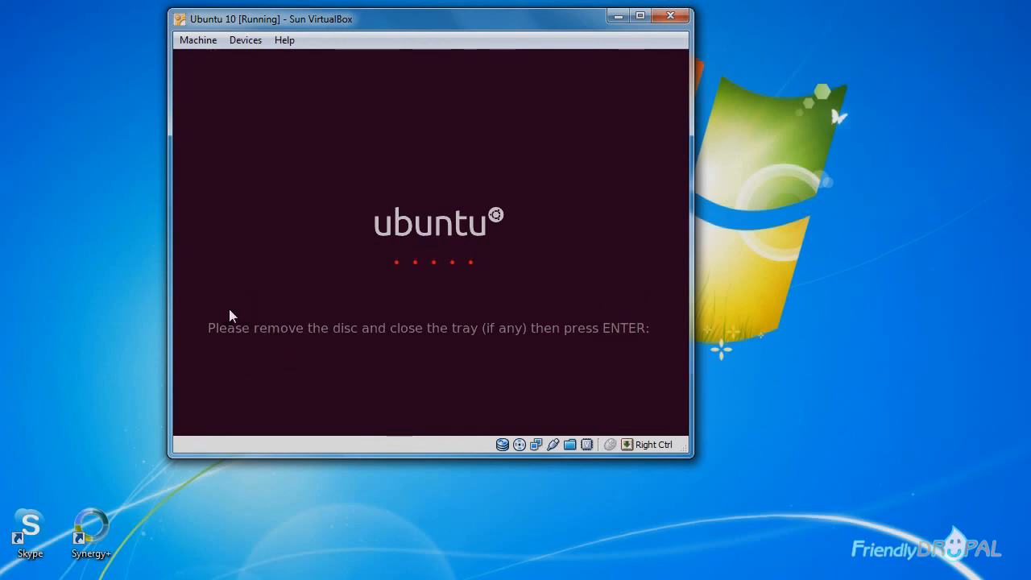
# Step: Open the running machine's CD/DVD device options to remove the installation disc
pyautogui.click(203, 42)
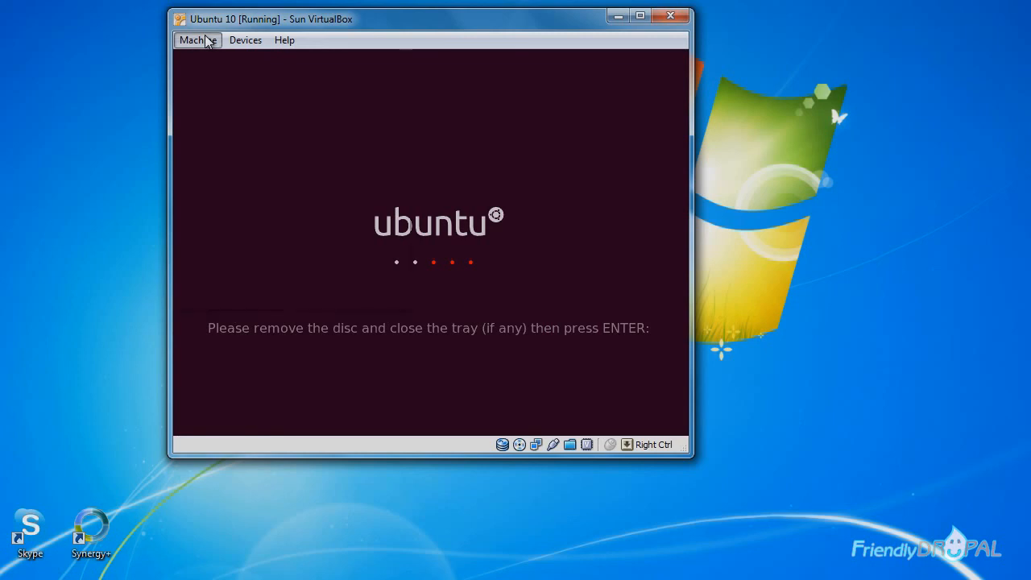
pyautogui.moveTo(244, 41)
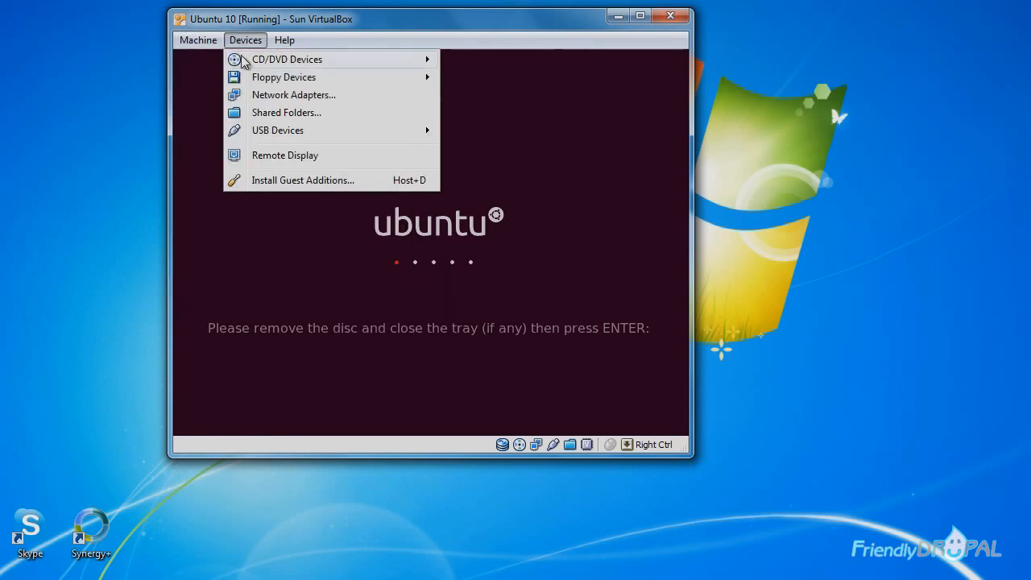